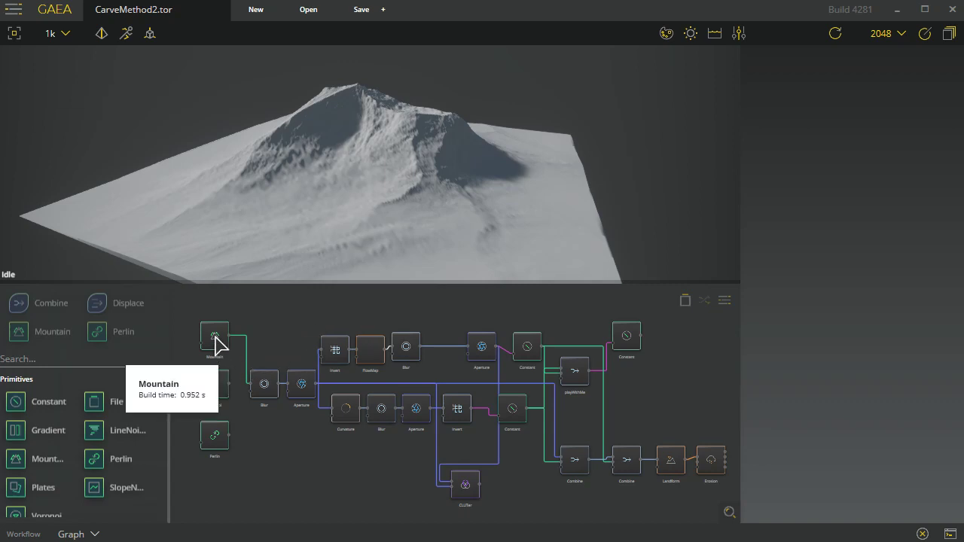
# Step: Preview the Combine node, then the Erosion node, and orbit the eroded mountain at strength 0.5
pyautogui.click(626, 463)
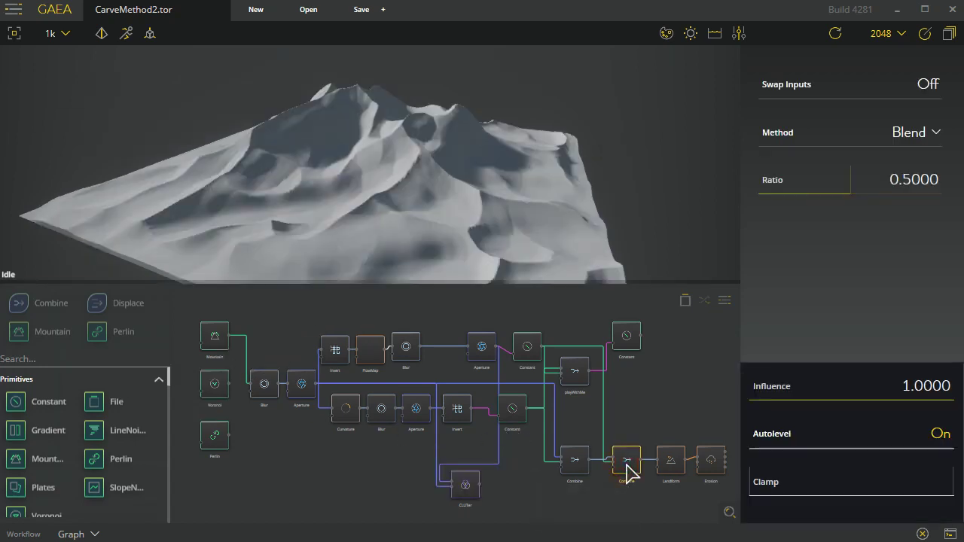
pyautogui.click(713, 468)
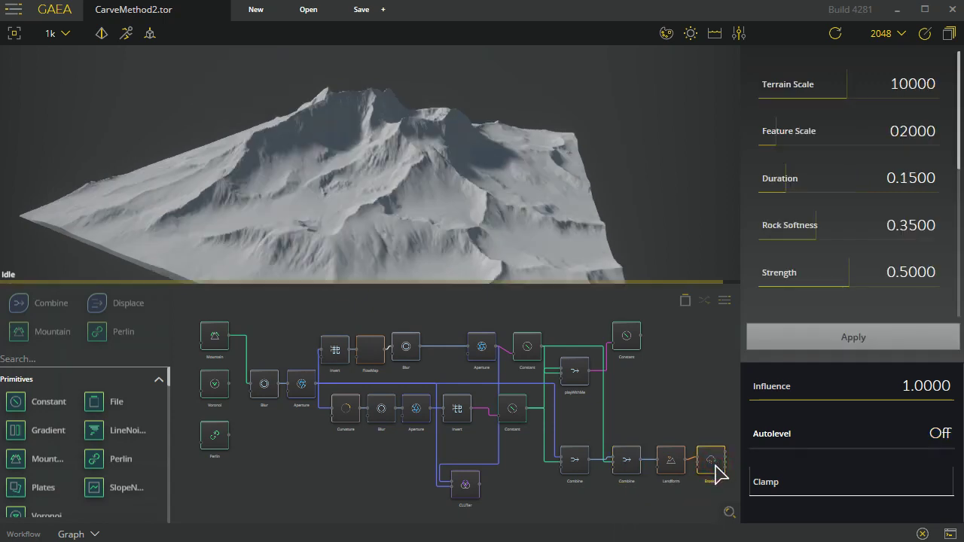
pyautogui.moveTo(318, 179)
pyautogui.mouseDown()
pyautogui.moveTo(408, 176)
pyautogui.moveTo(519, 148)
pyautogui.moveTo(673, 157)
pyautogui.moveTo(726, 172)
pyautogui.moveTo(678, 187)
pyautogui.mouseUp()
pyautogui.moveTo(360, 185)
pyautogui.mouseDown()
pyautogui.moveTo(576, 189)
pyautogui.moveTo(576, 205)
pyautogui.mouseUp()
pyautogui.moveTo(512, 202); pyautogui.dragTo(489, 203)
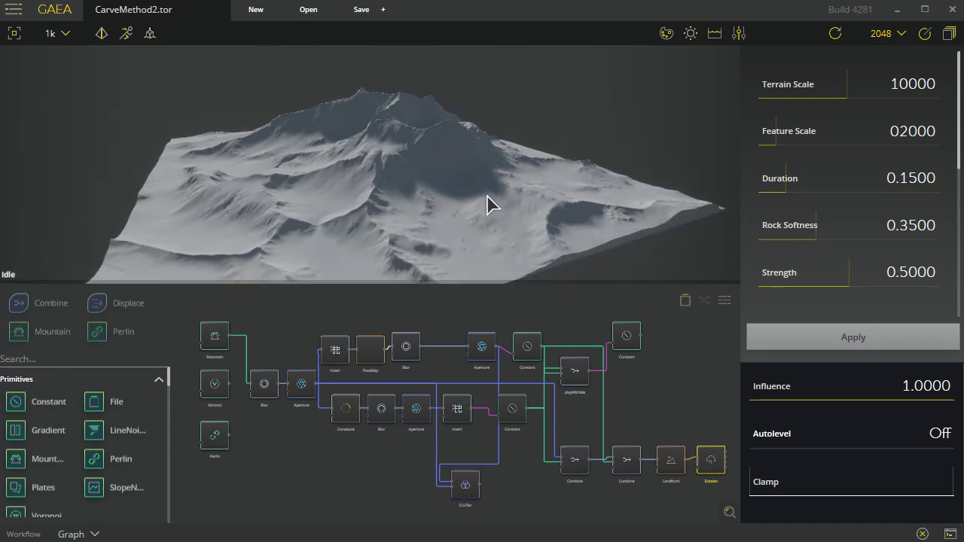
# Step: Lower the preview resolution to 0.5k
pyautogui.click(54, 38)
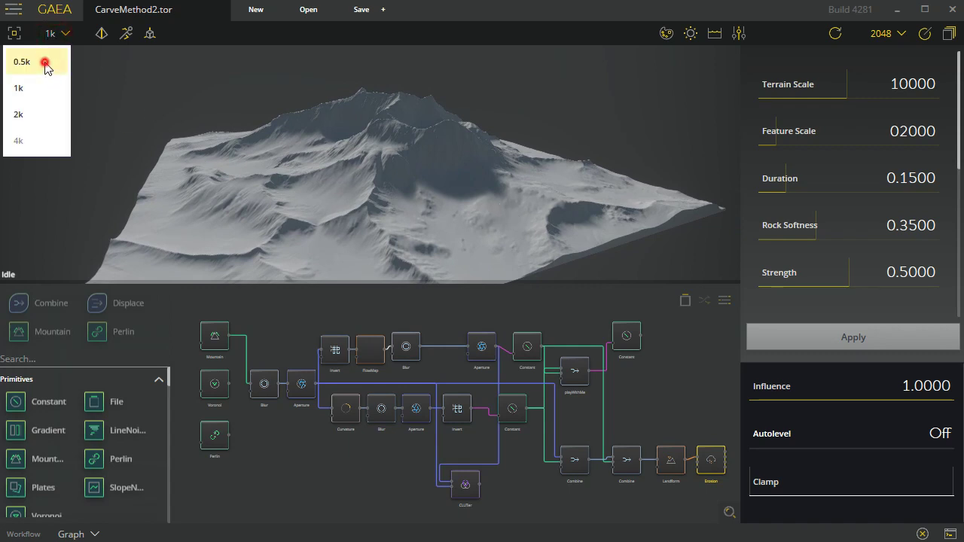
pyautogui.click(45, 63)
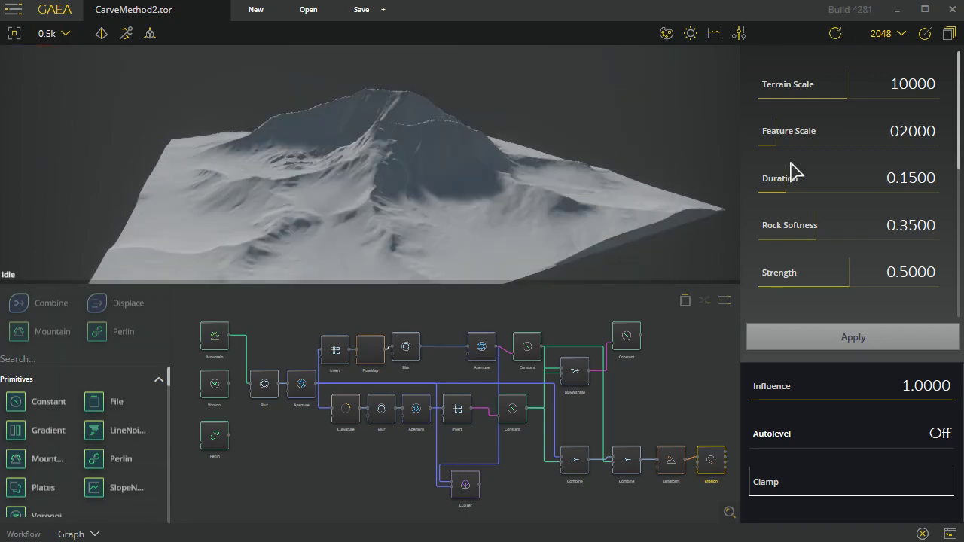
pyautogui.click(686, 378)
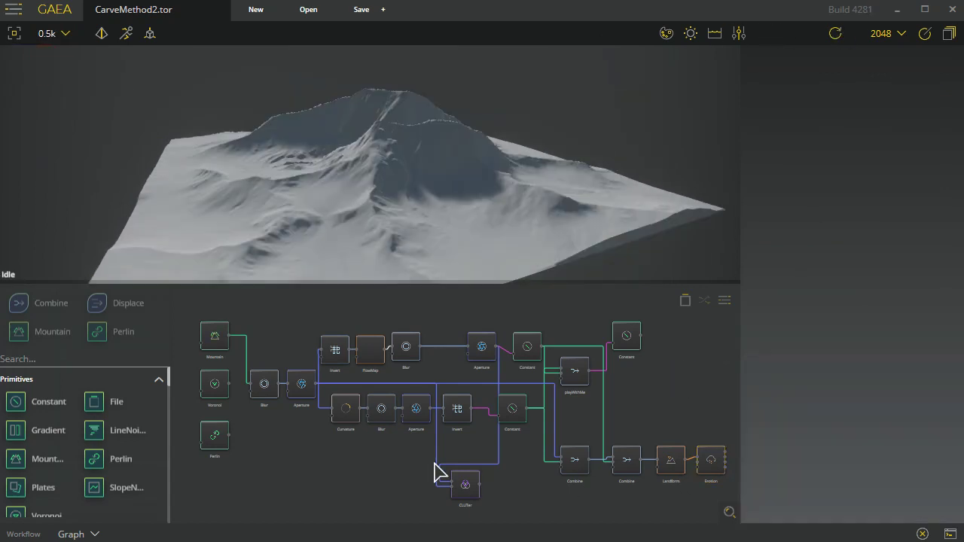
# Step: Keep the Mountain node's name, then re-preview Combine and Erosion from a closer view
pyautogui.click(215, 341)
pyautogui.press('F2')
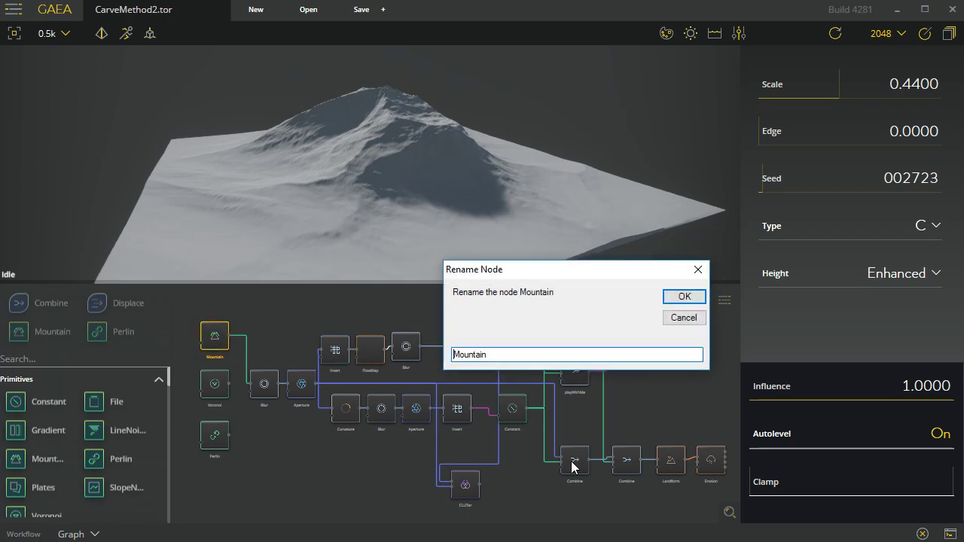
pyautogui.click(697, 270)
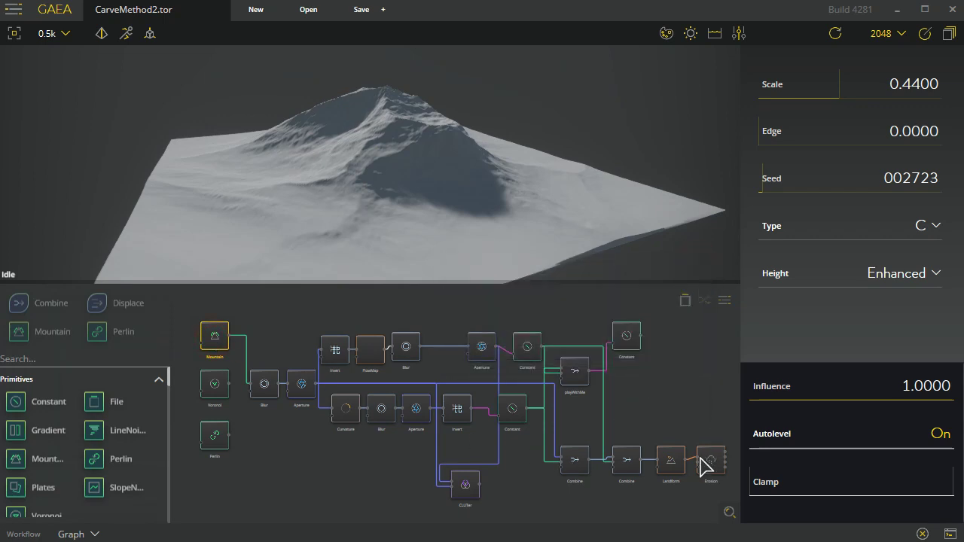
pyautogui.click(627, 460)
pyautogui.click(711, 463)
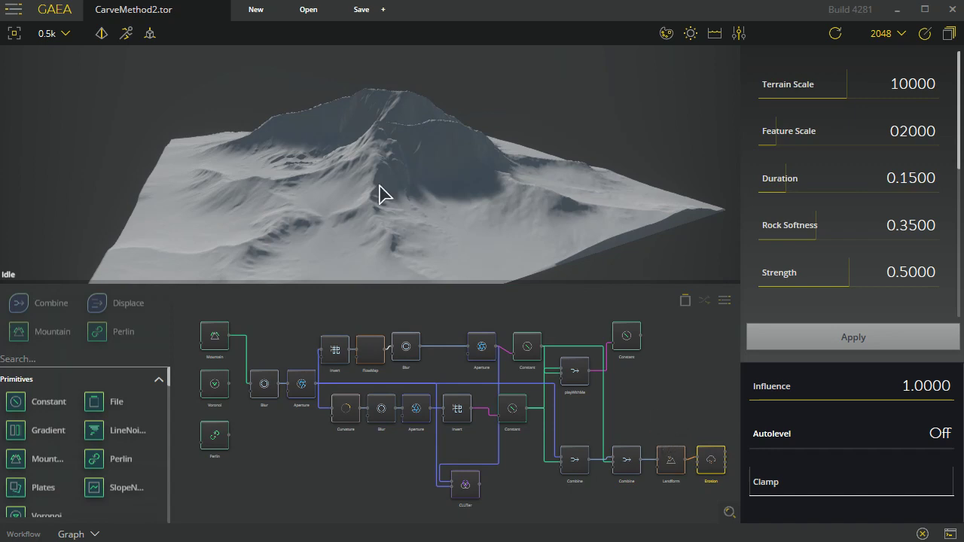
pyautogui.moveTo(379, 189)
pyautogui.mouseDown()
pyautogui.moveTo(374, 180)
pyautogui.moveTo(580, 150)
pyautogui.moveTo(352, 200)
pyautogui.moveTo(524, 241)
pyautogui.moveTo(654, 241)
pyautogui.moveTo(359, 230)
pyautogui.moveTo(538, 228)
pyautogui.moveTo(359, 241)
pyautogui.moveTo(611, 202)
pyautogui.moveTo(409, 237)
pyautogui.moveTo(437, 239)
pyautogui.mouseUp()
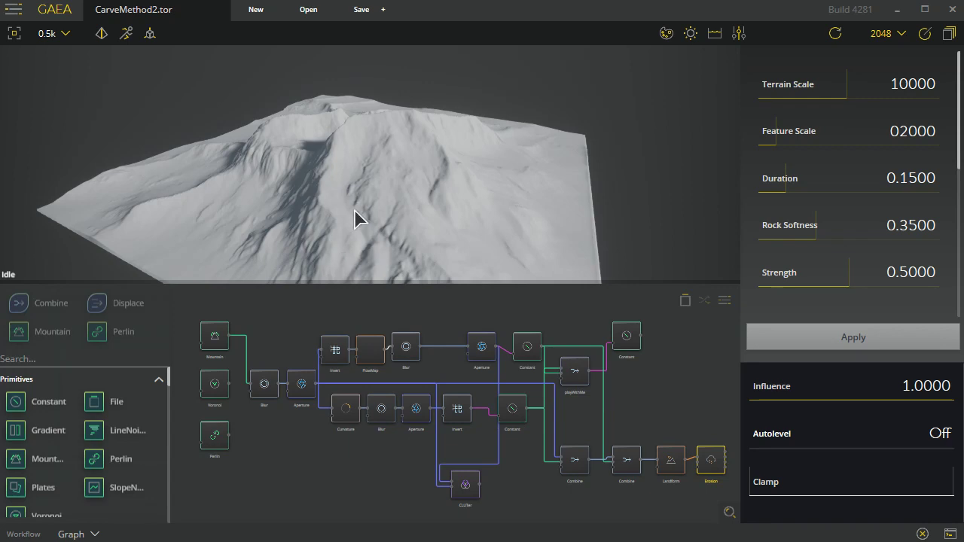
# Step: Connect the Perlin node's output to the Blur node's input
pyautogui.click(215, 437)
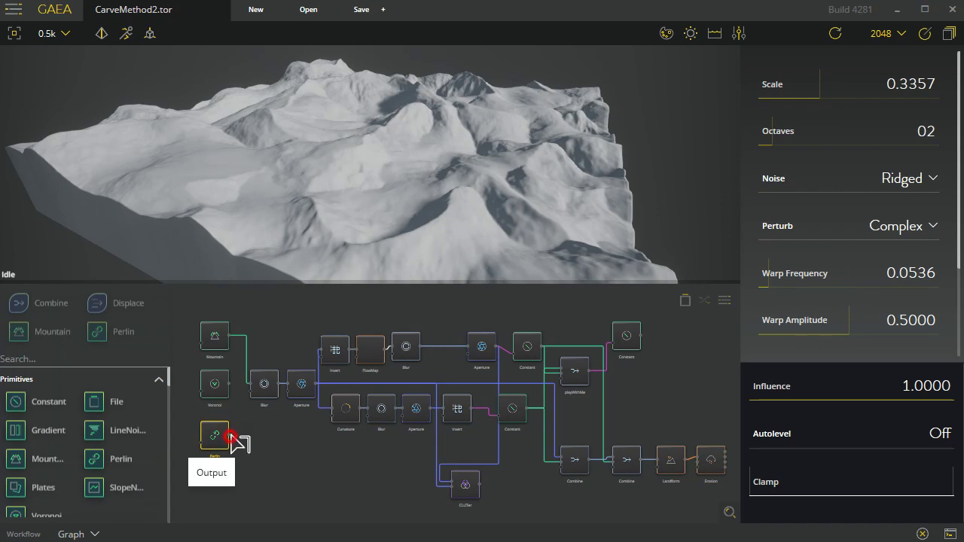
pyautogui.moveTo(230, 441); pyautogui.dragTo(256, 388)
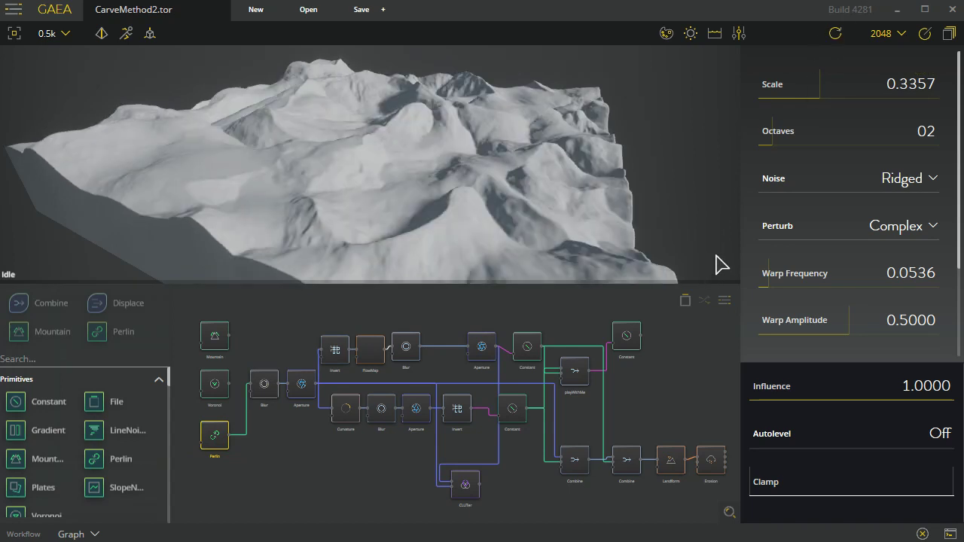
pyautogui.click(690, 344)
# Step: Compare the Constant and Perlin previews, ending on the Blur output (power 1.4243, sigma 1.0, Fast)
pyautogui.click(625, 339)
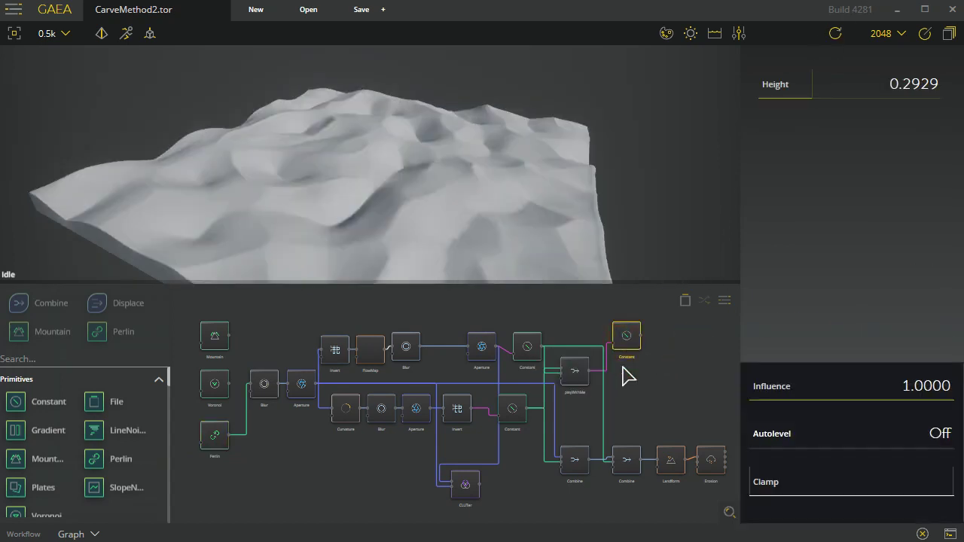
pyautogui.moveTo(540, 224); pyautogui.dragTo(461, 245)
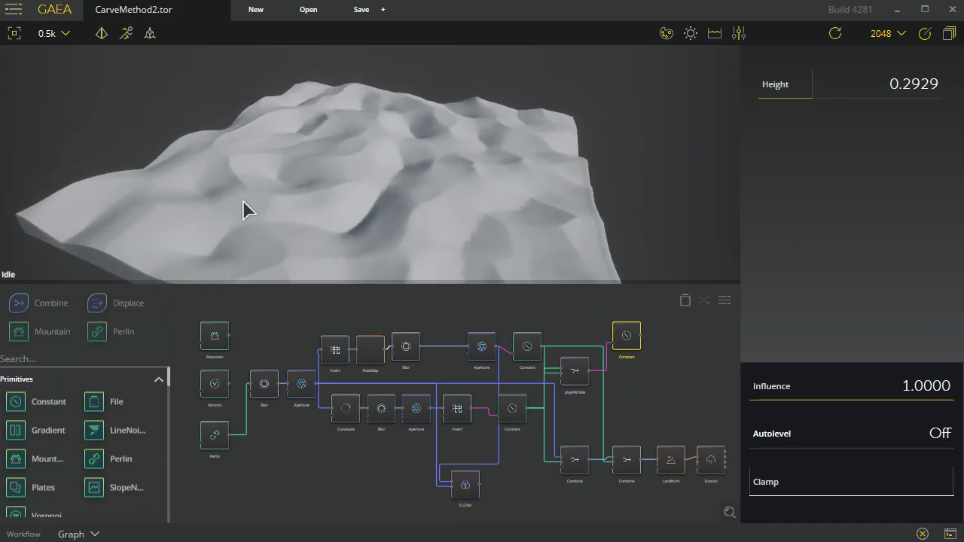
pyautogui.click(220, 441)
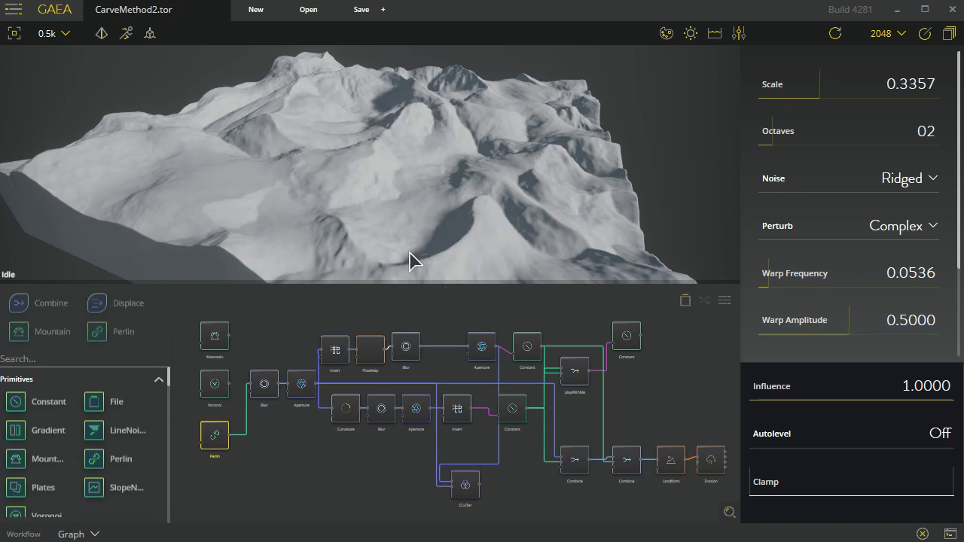
pyautogui.moveTo(338, 210); pyautogui.dragTo(273, 196)
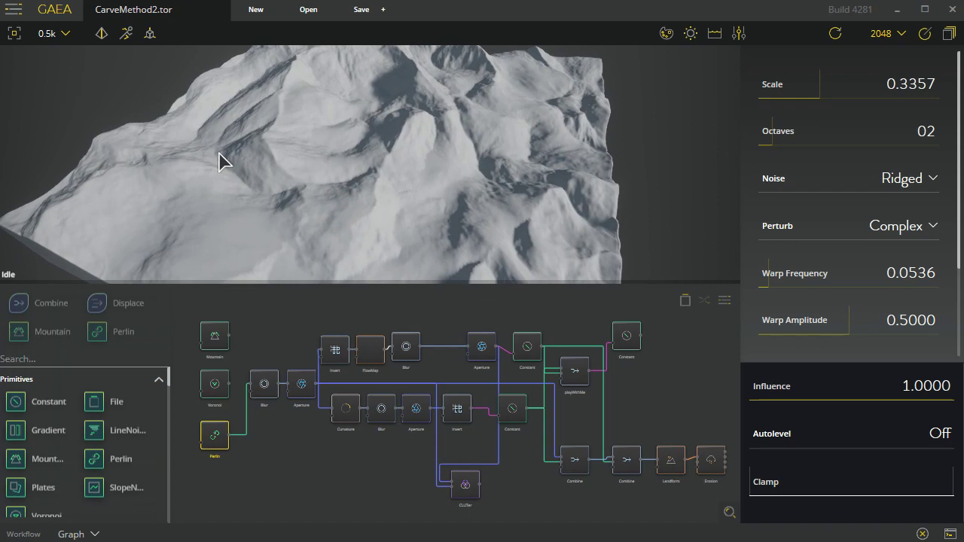
pyautogui.click(264, 390)
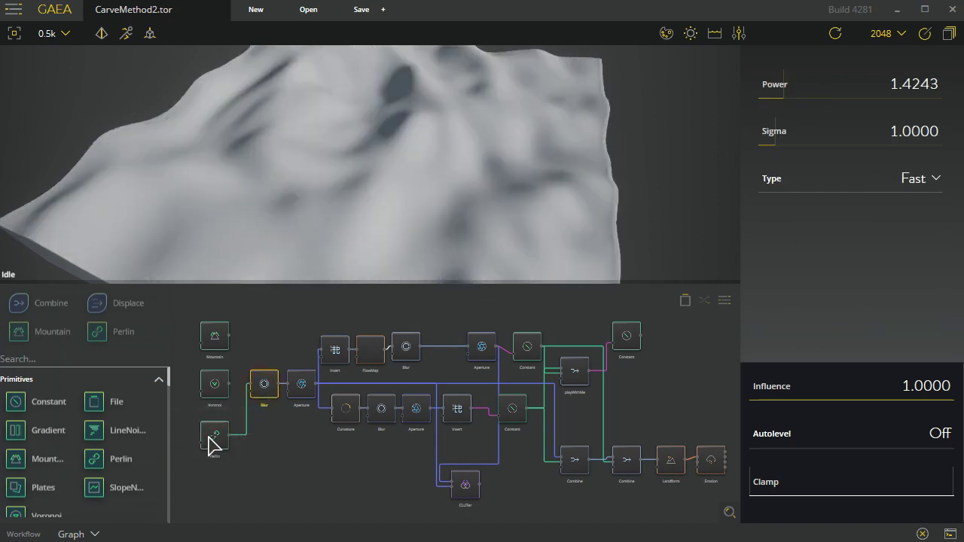
# Step: Inspect the Blur and Aperture outputs, then the upper Constant's faceted dune terrain at height 0.2929
pyautogui.moveTo(301, 147); pyautogui.dragTo(315, 227)
pyautogui.click(302, 386)
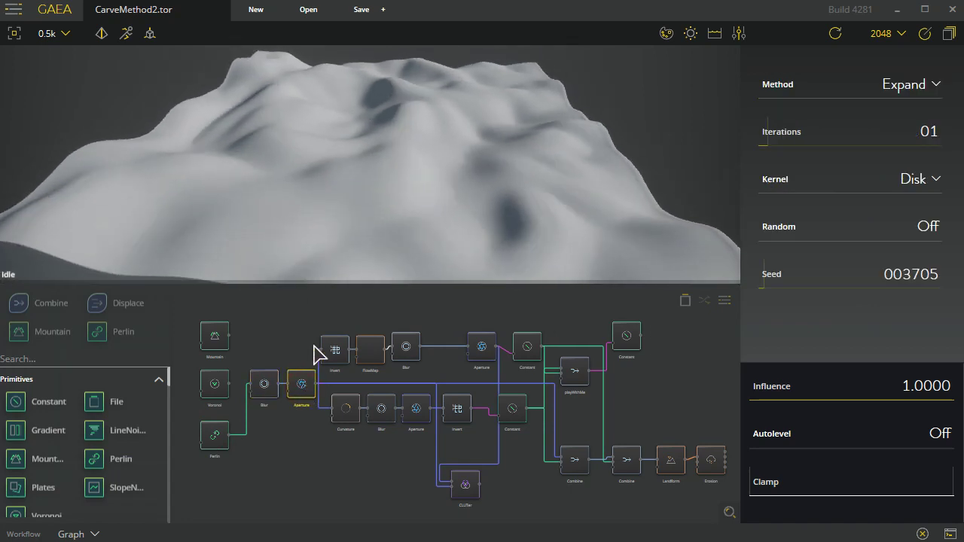
pyautogui.moveTo(365, 229); pyautogui.dragTo(256, 246)
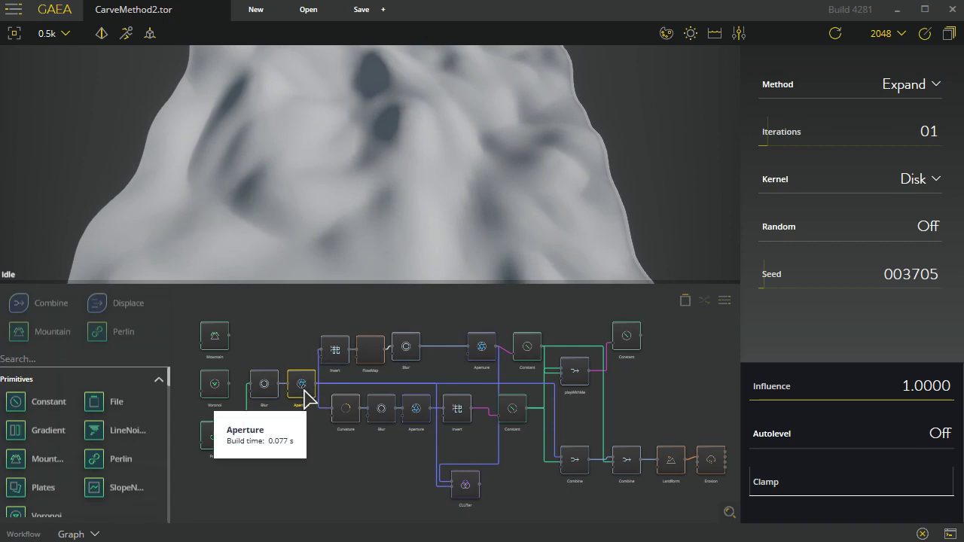
pyautogui.click(631, 339)
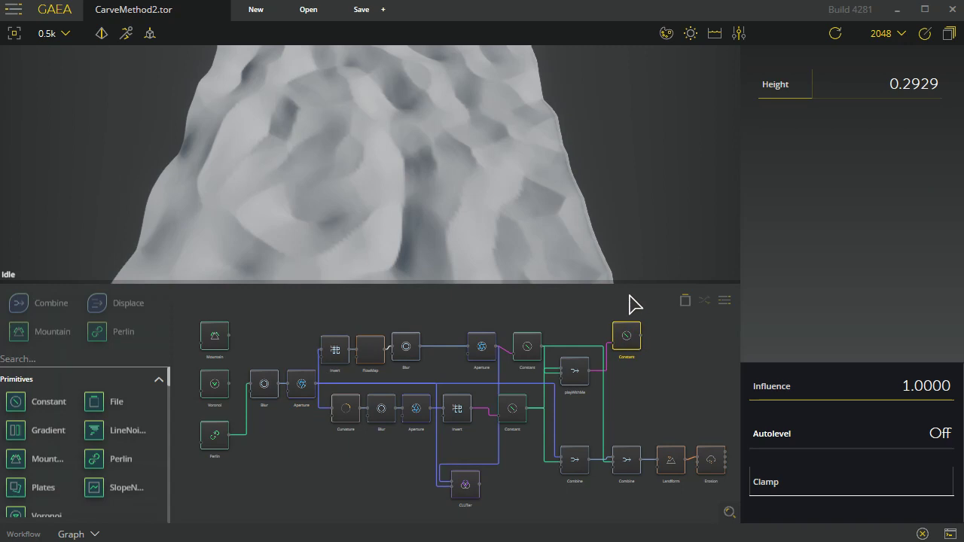
pyautogui.moveTo(573, 204); pyautogui.dragTo(484, 284)
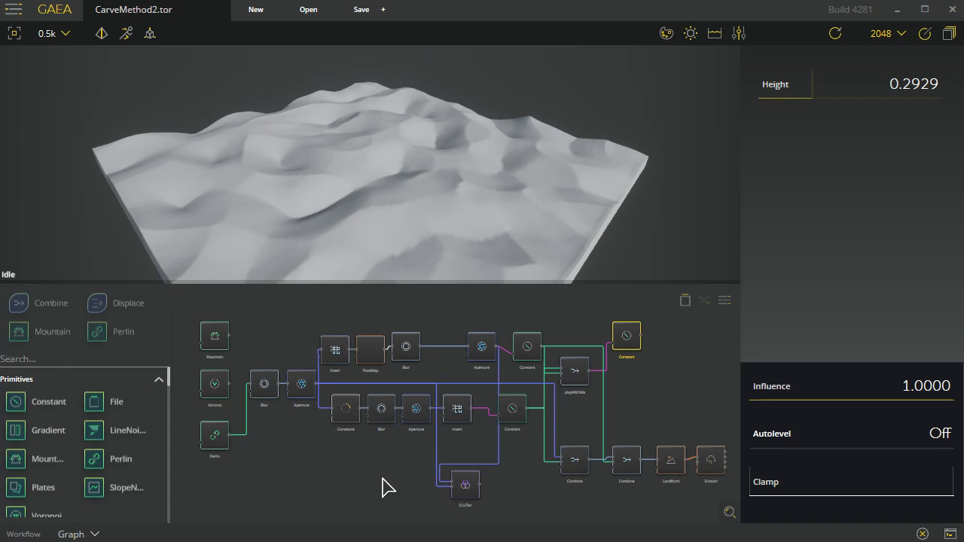
pyautogui.scroll(4, 380, 483)
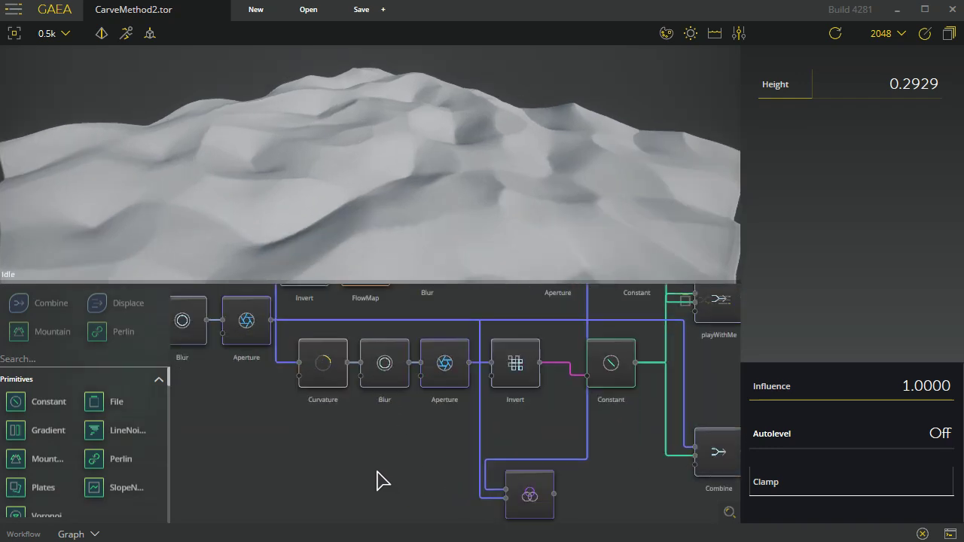
# Step: Move the CLUTer node higher in the node graph
pyautogui.scroll(-3, 381, 482)
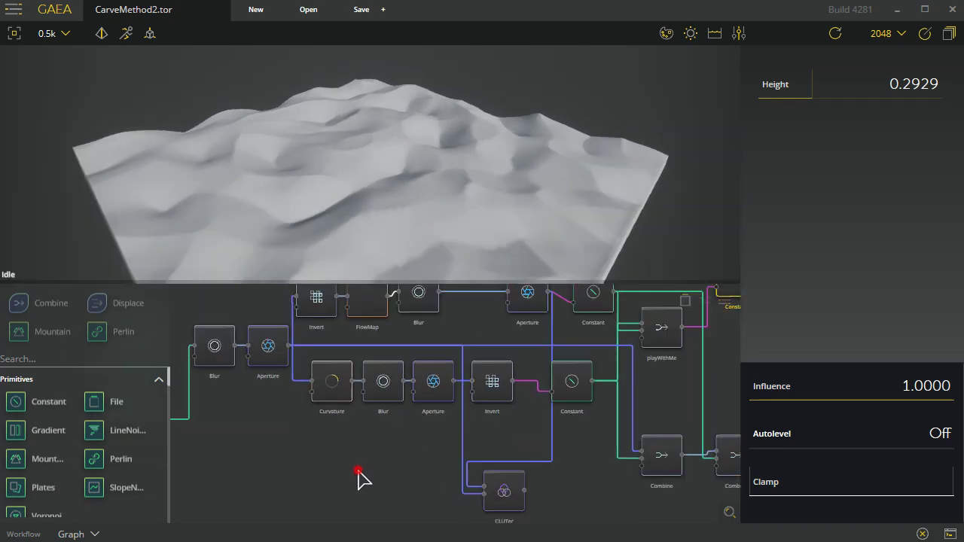
pyautogui.moveTo(359, 478); pyautogui.dragTo(308, 474, button='middle')
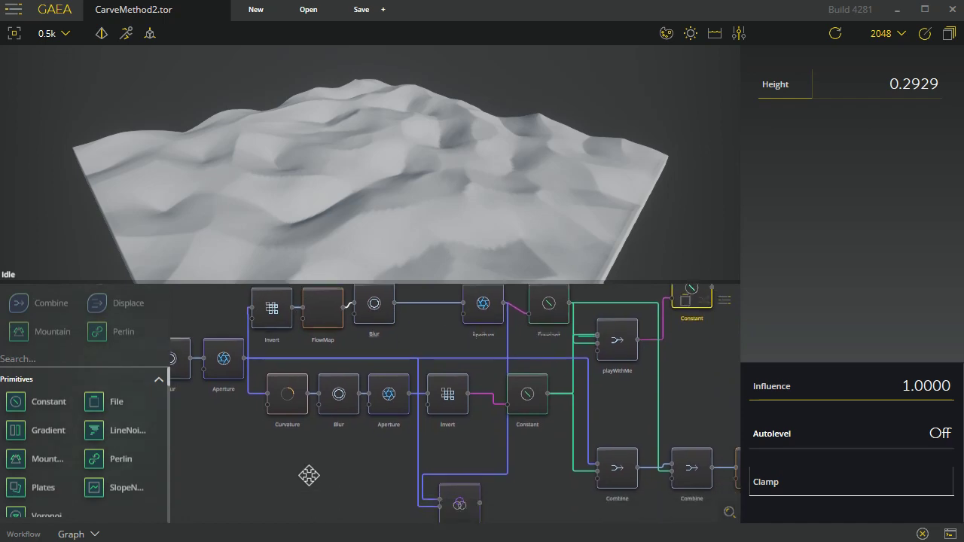
pyautogui.moveTo(443, 489); pyautogui.dragTo(445, 456)
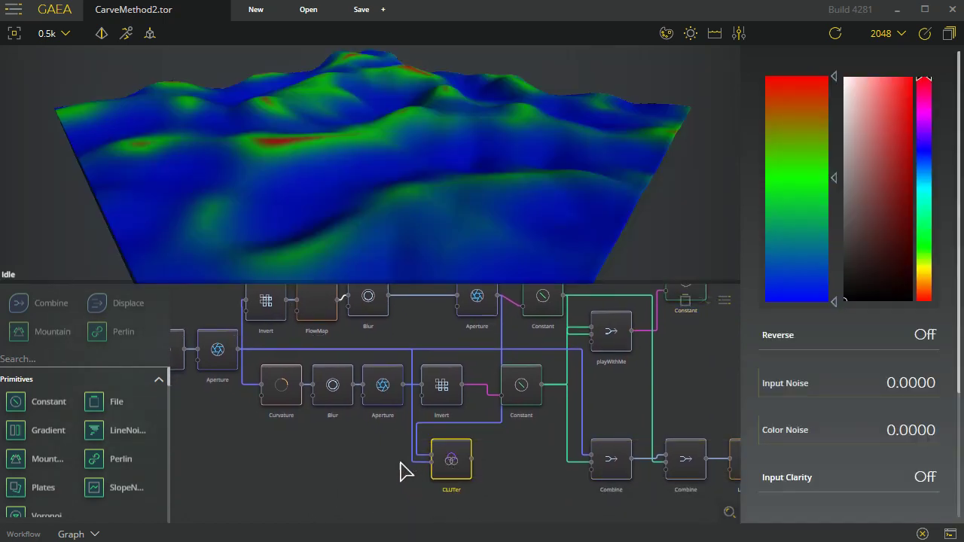
pyautogui.moveTo(374, 467); pyautogui.dragTo(372, 489, button='middle')
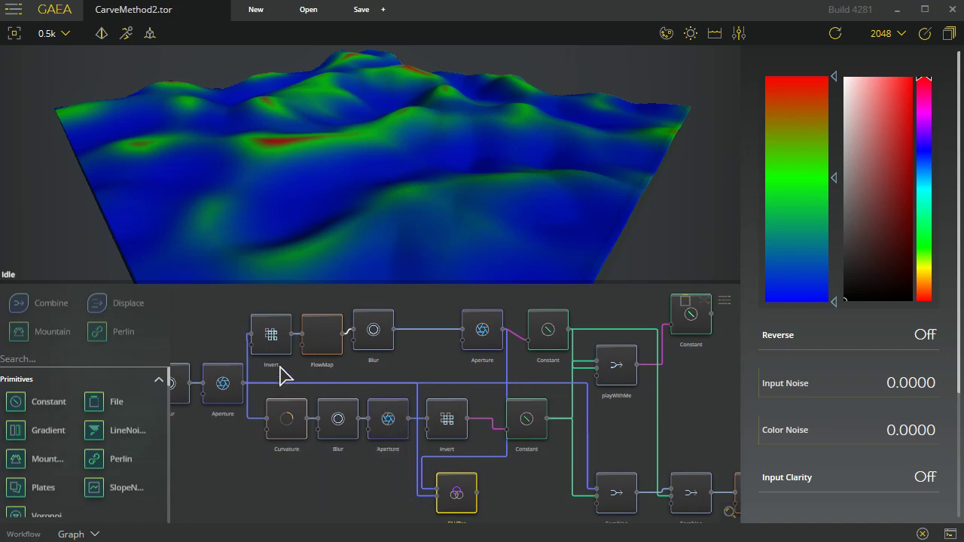
# Step: Preview the left Aperture, then the upper Invert node's smooth rounded terrain
pyautogui.click(226, 388)
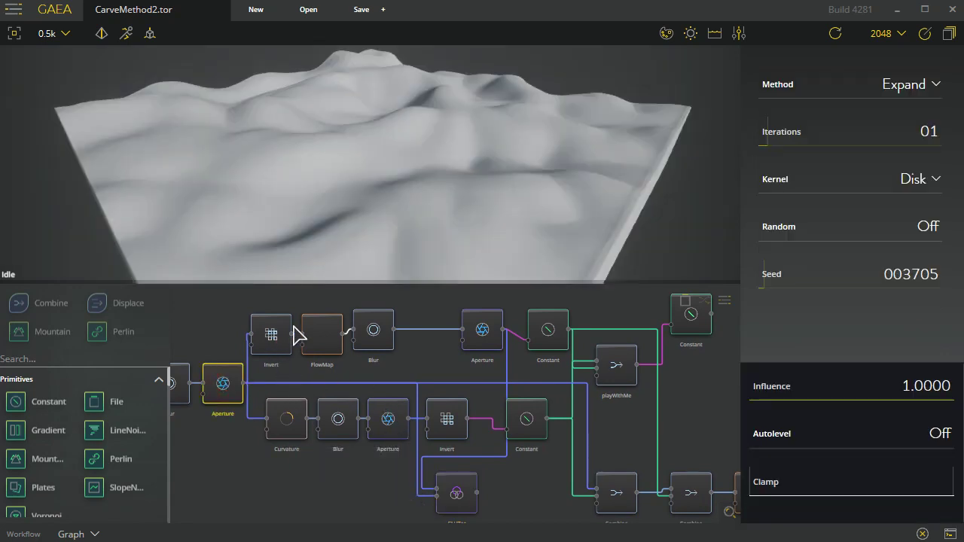
pyautogui.click(272, 338)
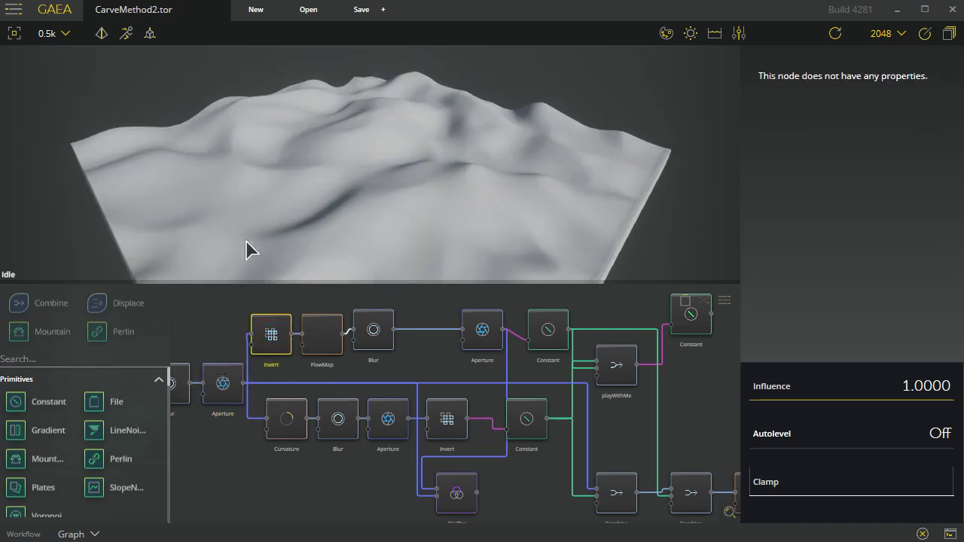
pyautogui.moveTo(301, 211); pyautogui.dragTo(461, 193)
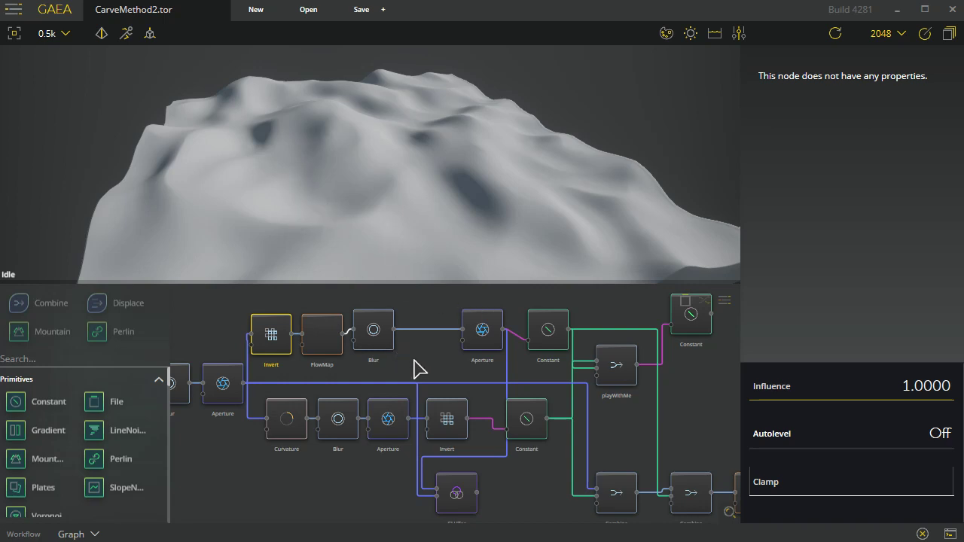
# Step: Preview the FlowMap node's output and examine its flow lines from several angles
pyautogui.click(321, 341)
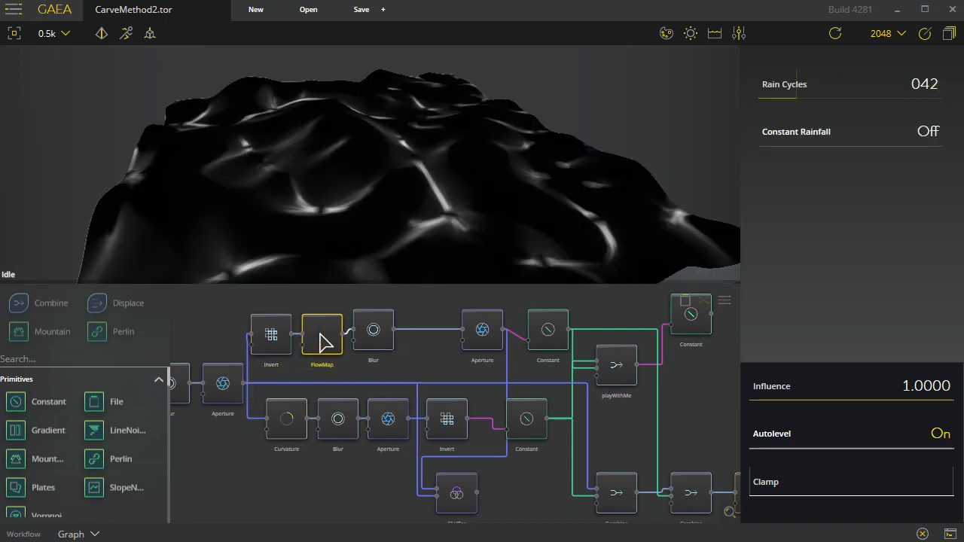
pyautogui.moveTo(456, 205)
pyautogui.mouseDown()
pyautogui.moveTo(407, 158)
pyautogui.moveTo(379, 80)
pyautogui.moveTo(301, 147)
pyautogui.moveTo(291, 201)
pyautogui.moveTo(325, 223)
pyautogui.moveTo(403, 237)
pyautogui.moveTo(449, 234)
pyautogui.moveTo(490, 204)
pyautogui.moveTo(477, 208)
pyautogui.mouseUp()
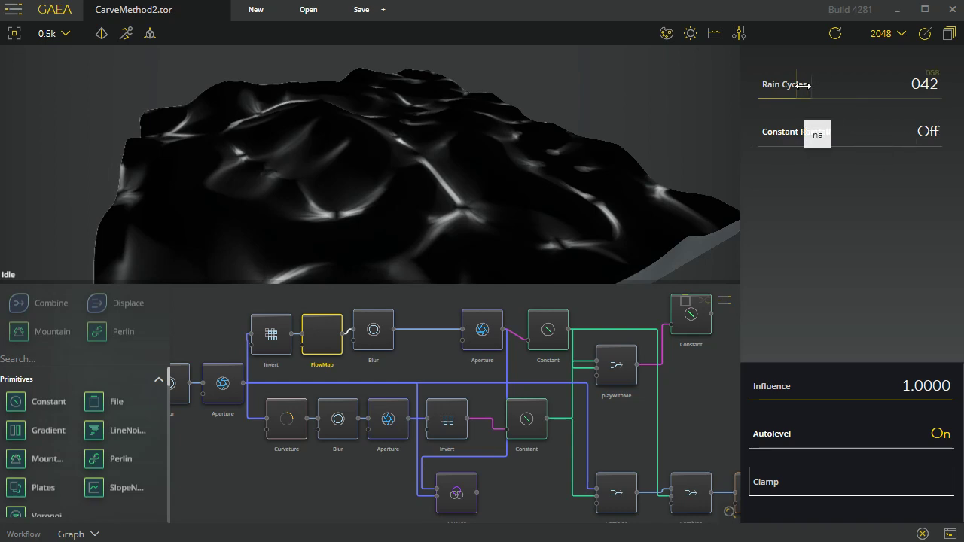
pyautogui.moveTo(413, 210)
pyautogui.mouseDown()
pyautogui.moveTo(525, 155)
pyautogui.moveTo(521, 175)
pyautogui.mouseUp()
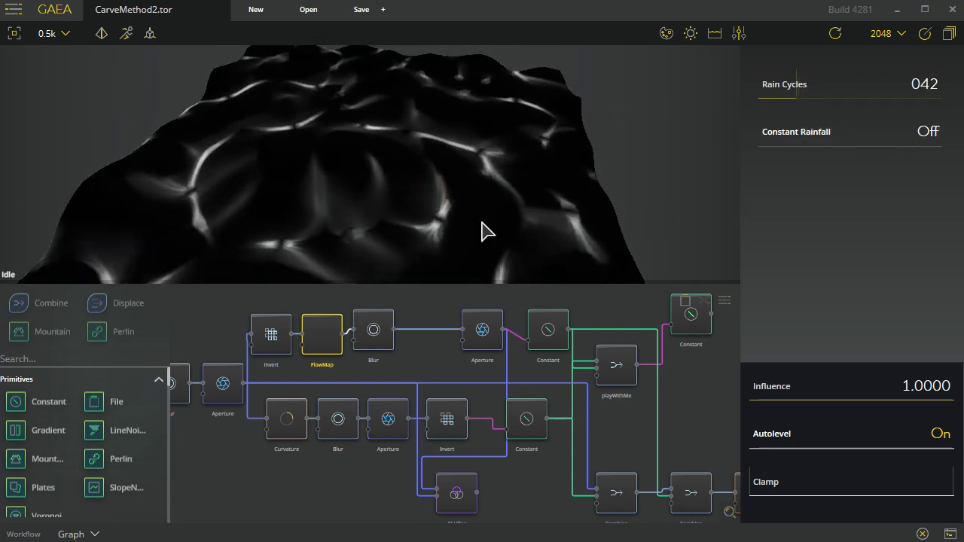
# Step: Compare the upper Blur output (power 3.7771, sigma 1.0, Fast) against the left Aperture
pyautogui.click(379, 356)
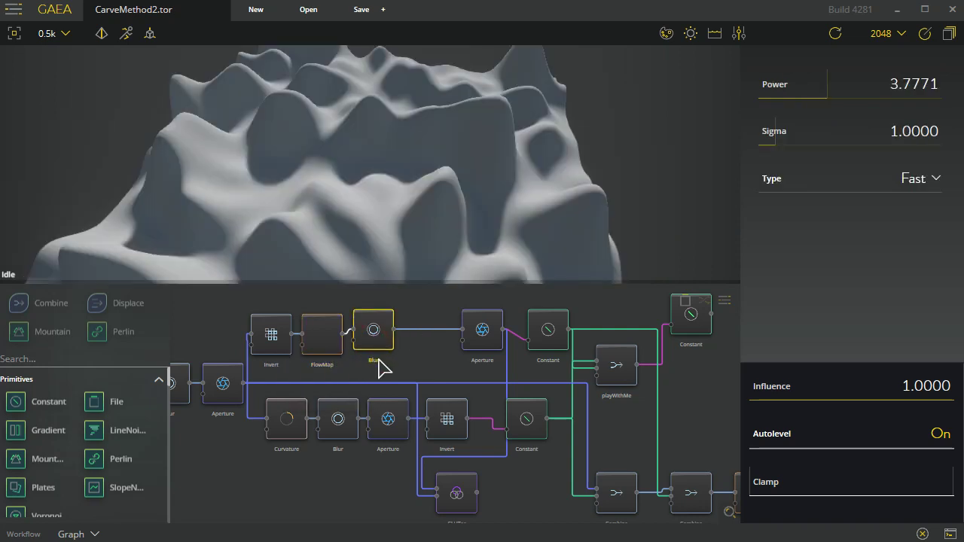
pyautogui.moveTo(490, 183); pyautogui.dragTo(352, 198)
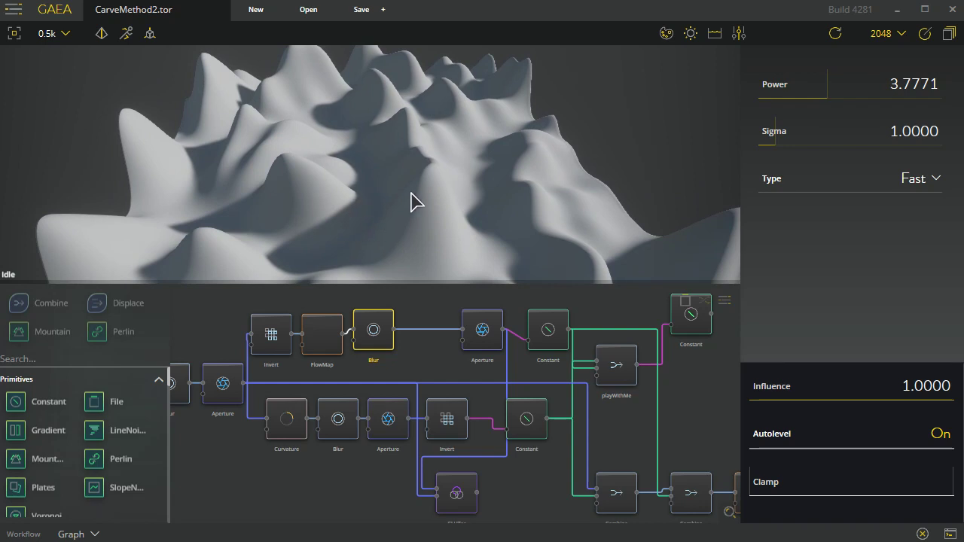
pyautogui.click(223, 388)
pyautogui.click(378, 333)
pyautogui.click(222, 388)
pyautogui.click(288, 430)
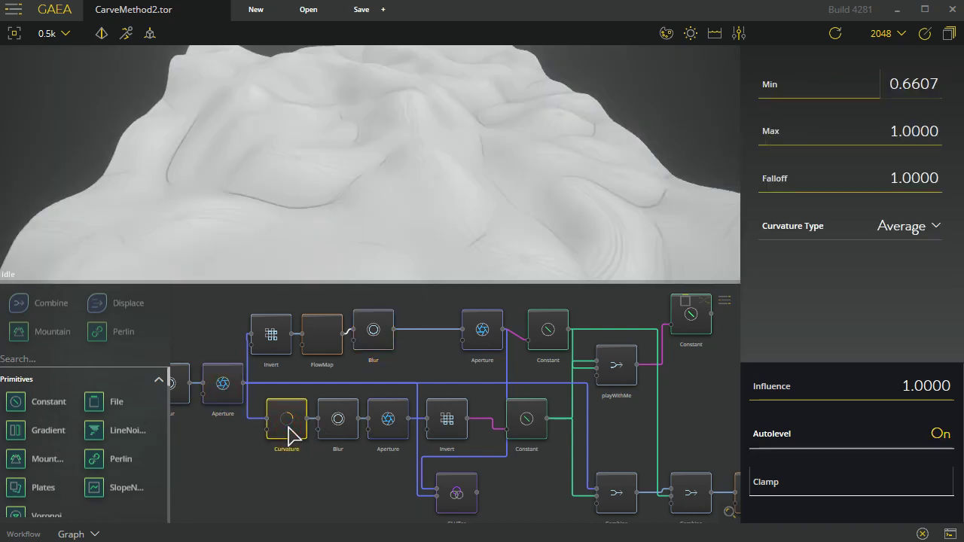
pyautogui.moveTo(363, 213); pyautogui.dragTo(475, 228)
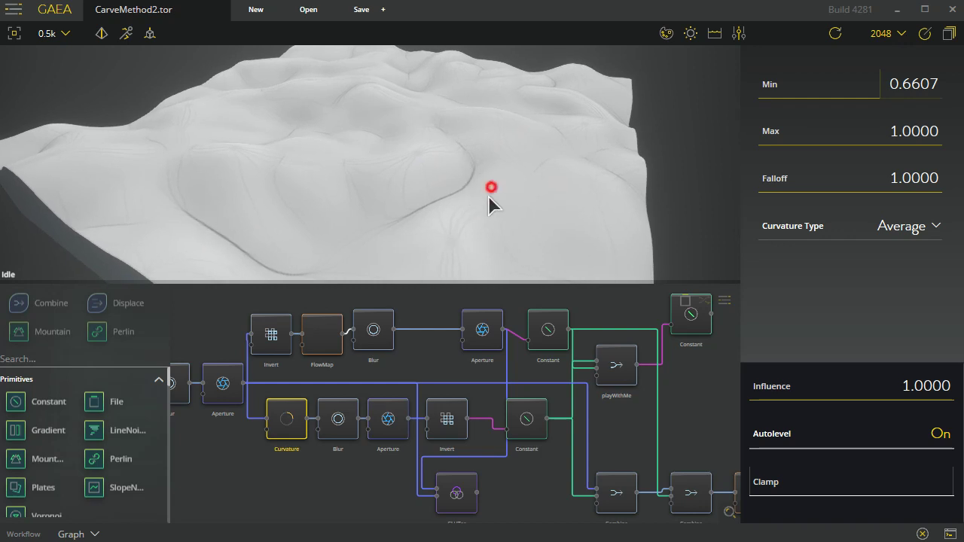
pyautogui.moveTo(488, 195); pyautogui.dragTo(379, 371)
pyautogui.click(344, 429)
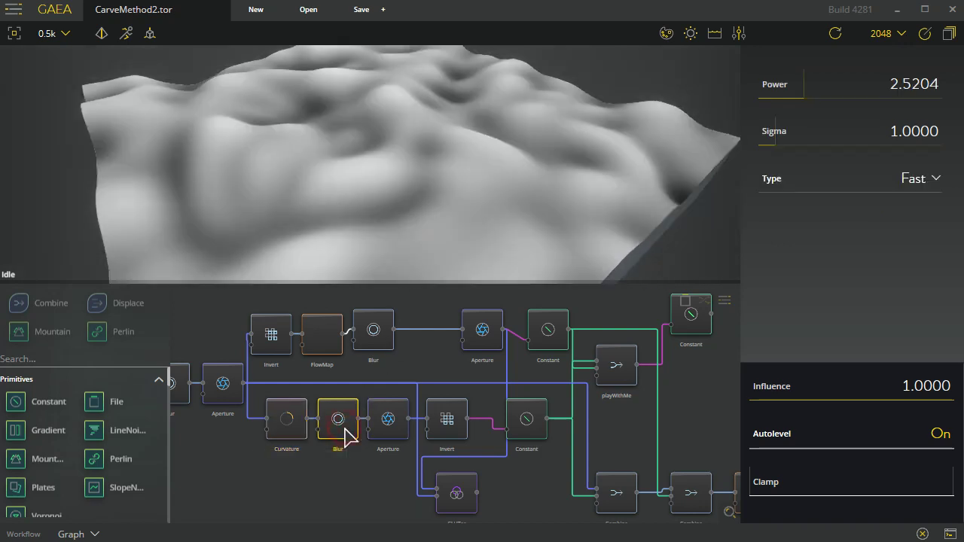
pyautogui.moveTo(447, 174); pyautogui.dragTo(261, 242)
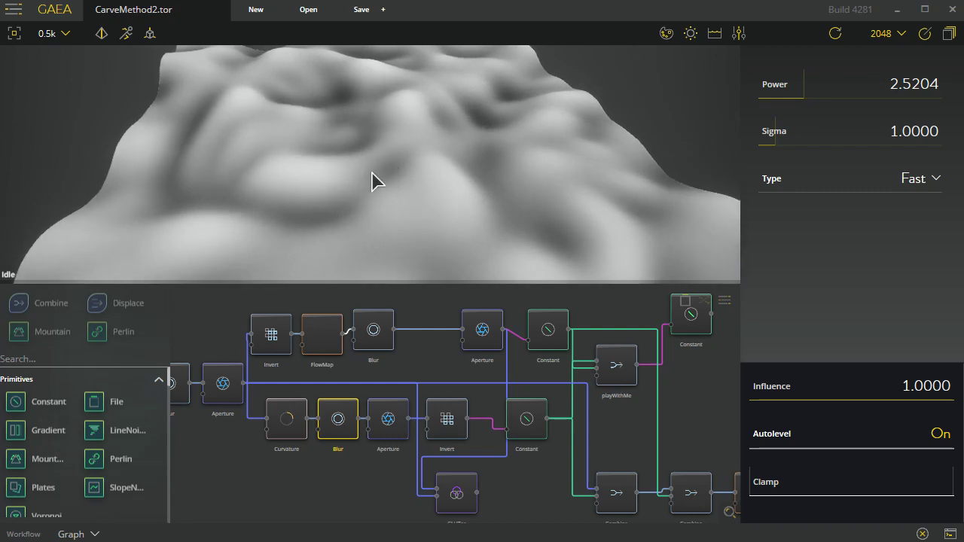
pyautogui.click(381, 339)
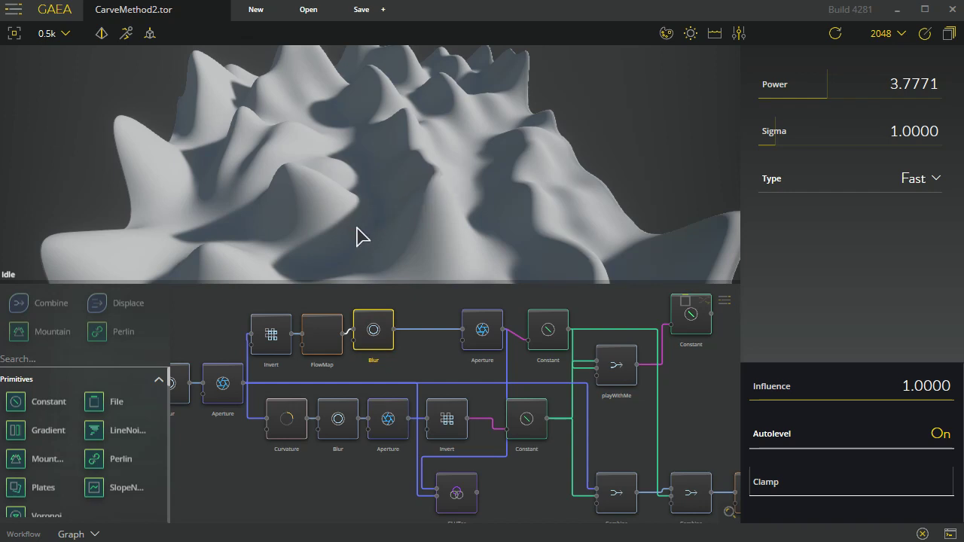
pyautogui.moveTo(360, 232); pyautogui.dragTo(472, 260)
pyautogui.moveTo(410, 220); pyautogui.dragTo(346, 221)
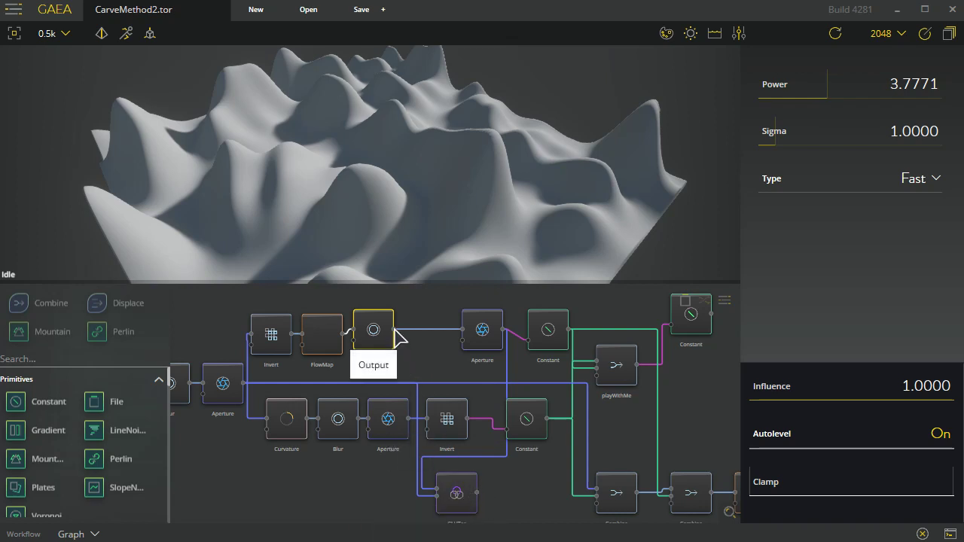
pyautogui.click(226, 390)
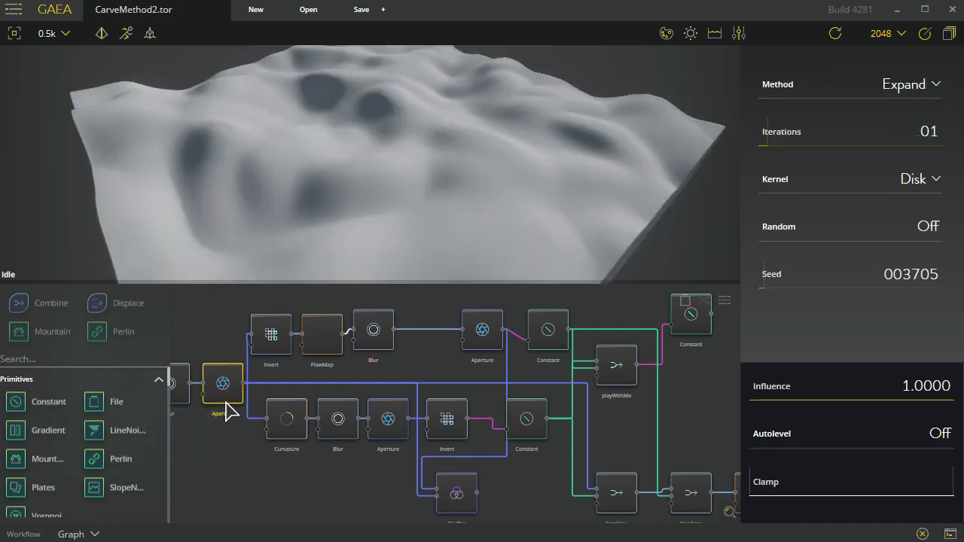
# Step: Wire the upper Blur's output into the CLUTer and view the colour-mapped terrain
pyautogui.click(457, 497)
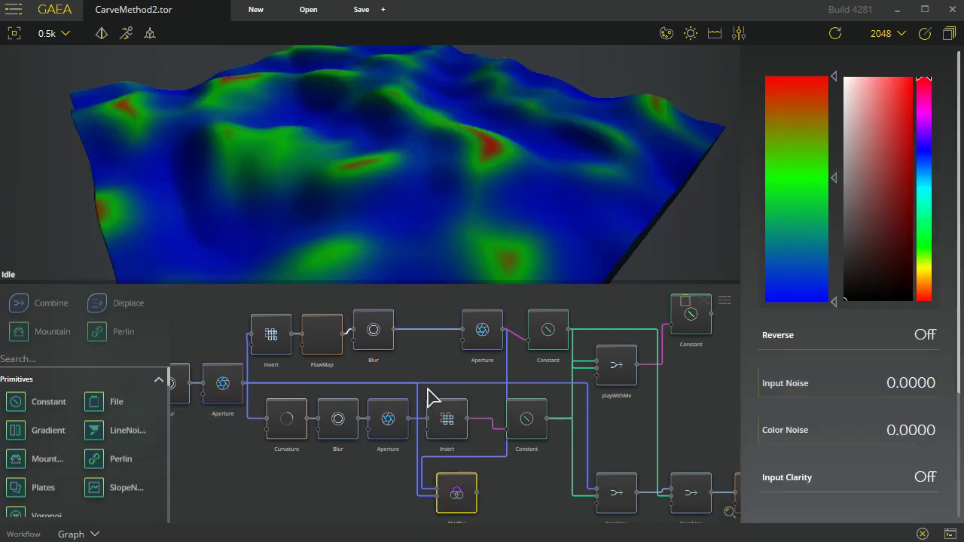
pyautogui.moveTo(393, 329); pyautogui.dragTo(438, 490)
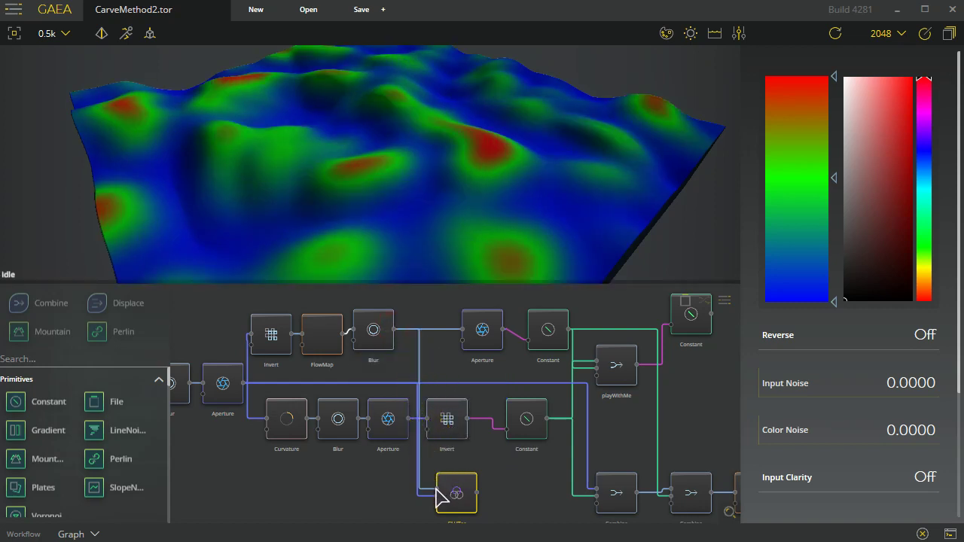
pyautogui.moveTo(357, 215); pyautogui.dragTo(299, 189)
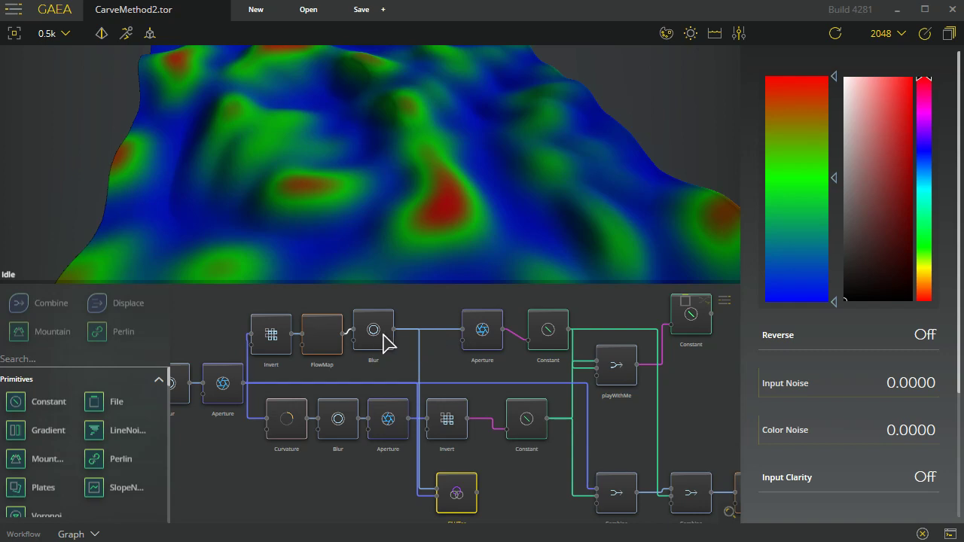
# Step: Feed the contracting upper Aperture's output into the CLUTer and inspect the colour-mapped result
pyautogui.click(485, 331)
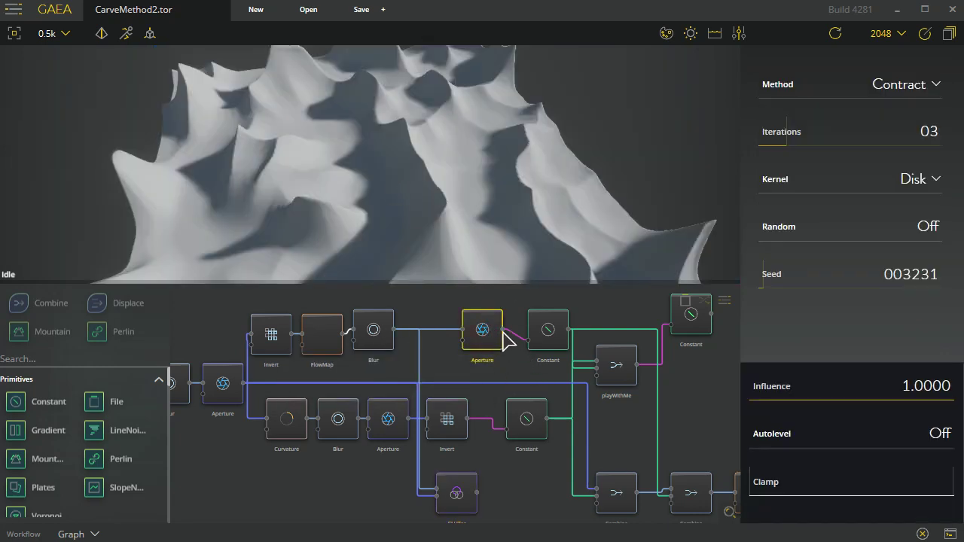
pyautogui.moveTo(502, 329); pyautogui.dragTo(440, 496)
pyautogui.click(455, 501)
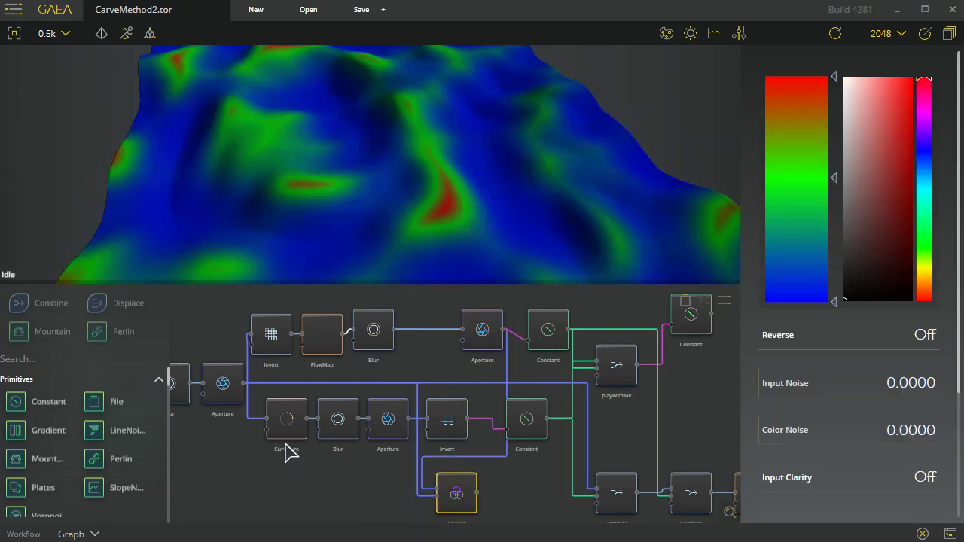
pyautogui.moveTo(361, 193)
pyautogui.mouseDown()
pyautogui.moveTo(387, 206)
pyautogui.moveTo(411, 194)
pyautogui.moveTo(607, 183)
pyautogui.moveTo(585, 193)
pyautogui.moveTo(351, 181)
pyautogui.mouseUp()
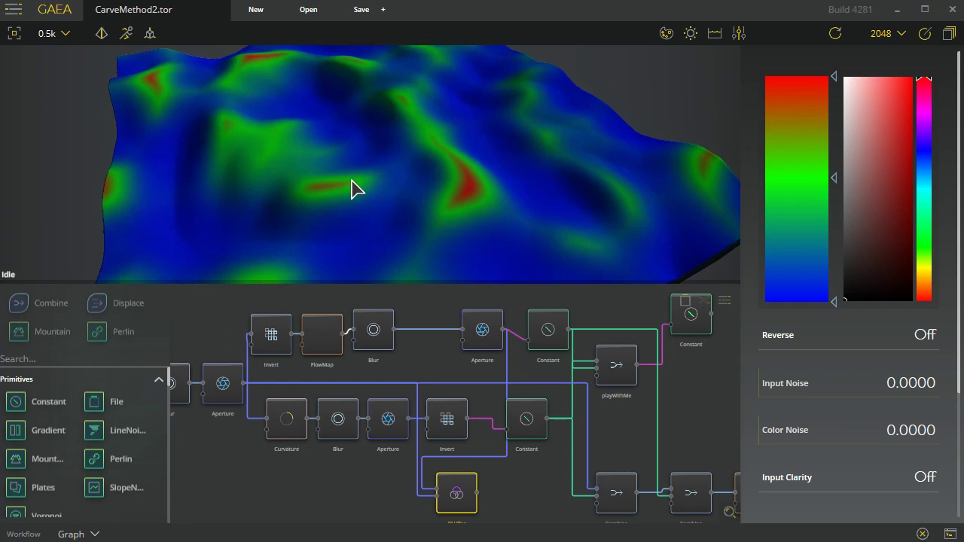
pyautogui.doubleClick(553, 342)
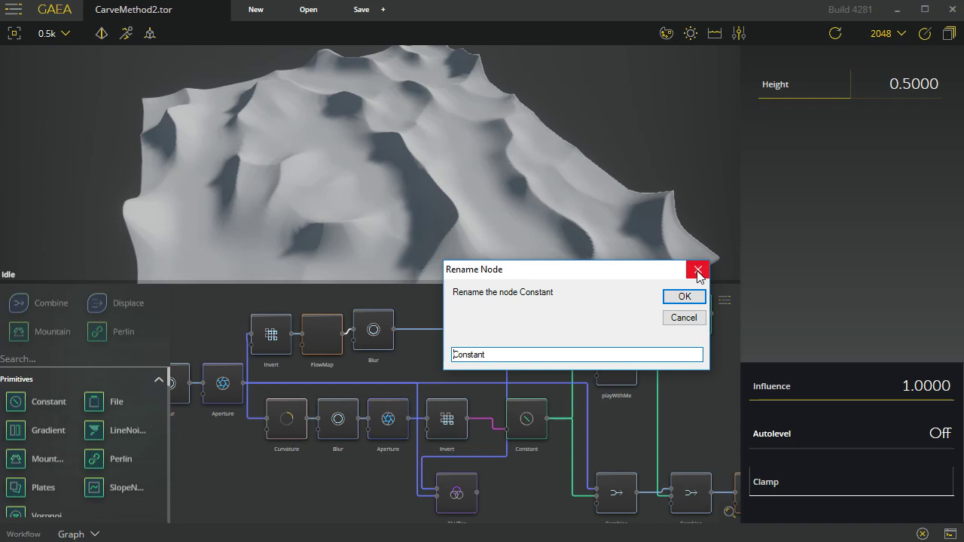
# Step: Cancel the rename, then preview Aperture, the upper Constant, and Curvature (Min 0.6607, Average, Autolevel)
pyautogui.click(698, 270)
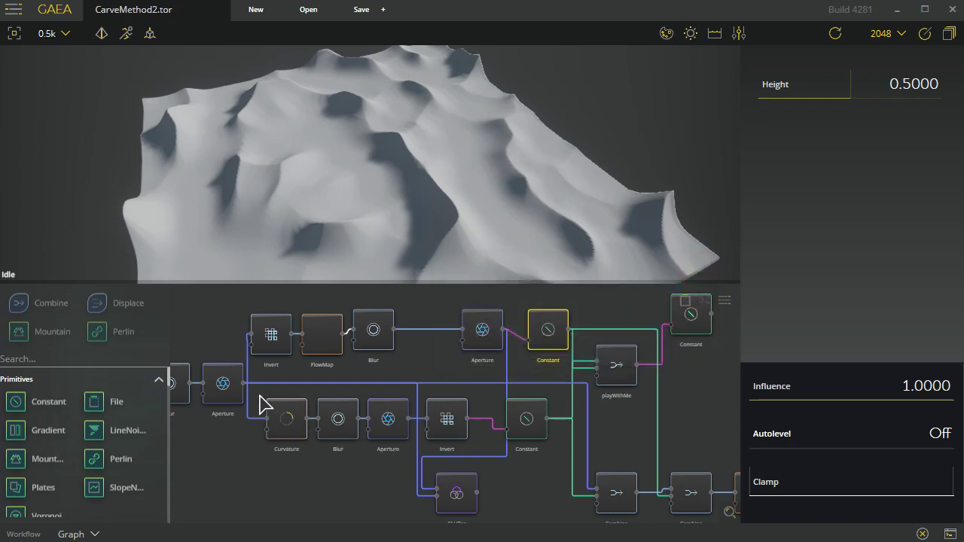
pyautogui.click(223, 387)
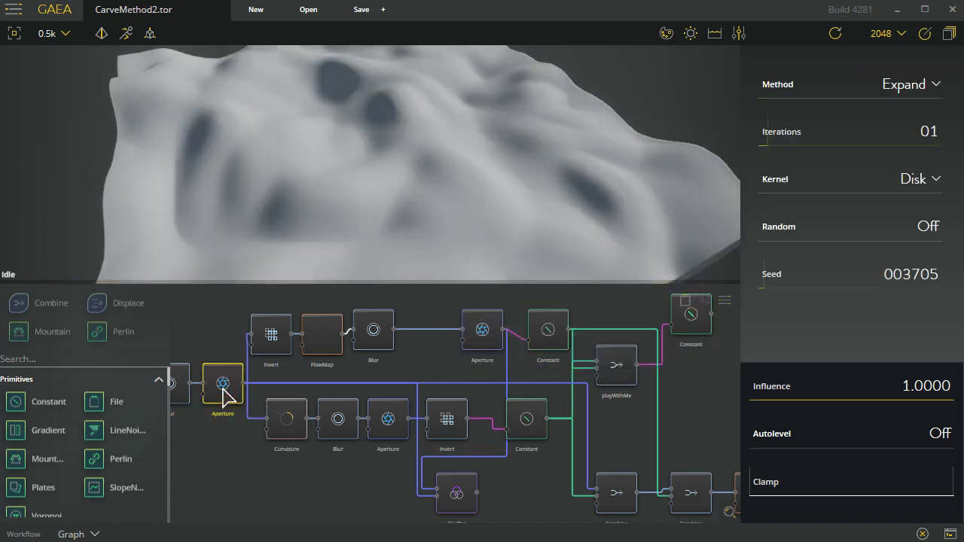
pyautogui.click(550, 332)
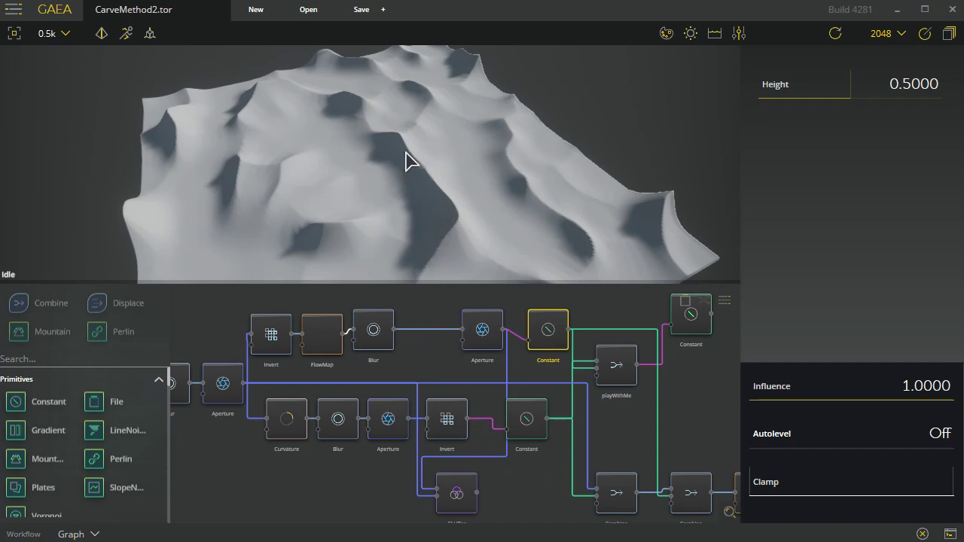
pyautogui.click(284, 433)
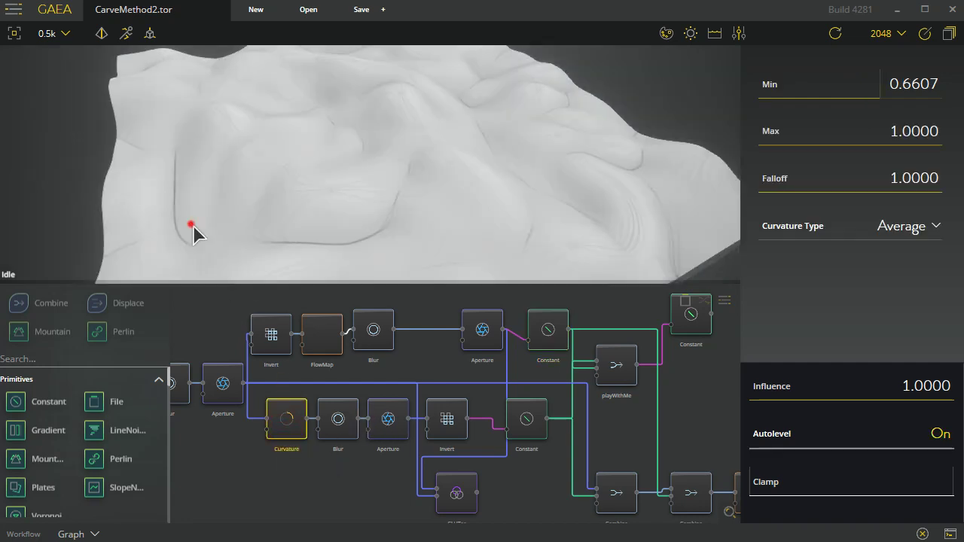
# Step: Inspect the Curvature terrain from several angles, then preview the lower Blur at power 2.5204
pyautogui.moveTo(192, 225); pyautogui.dragTo(263, 213)
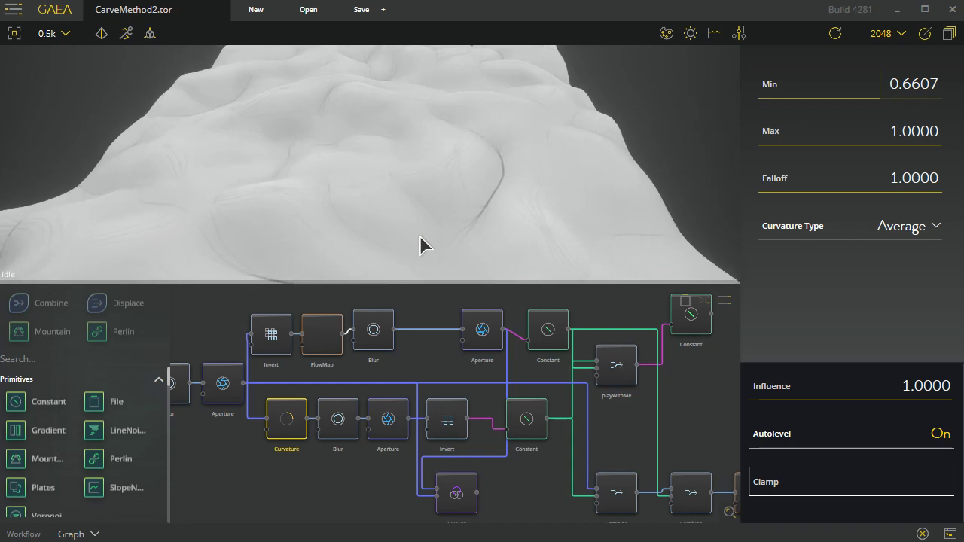
pyautogui.moveTo(419, 235); pyautogui.dragTo(291, 257)
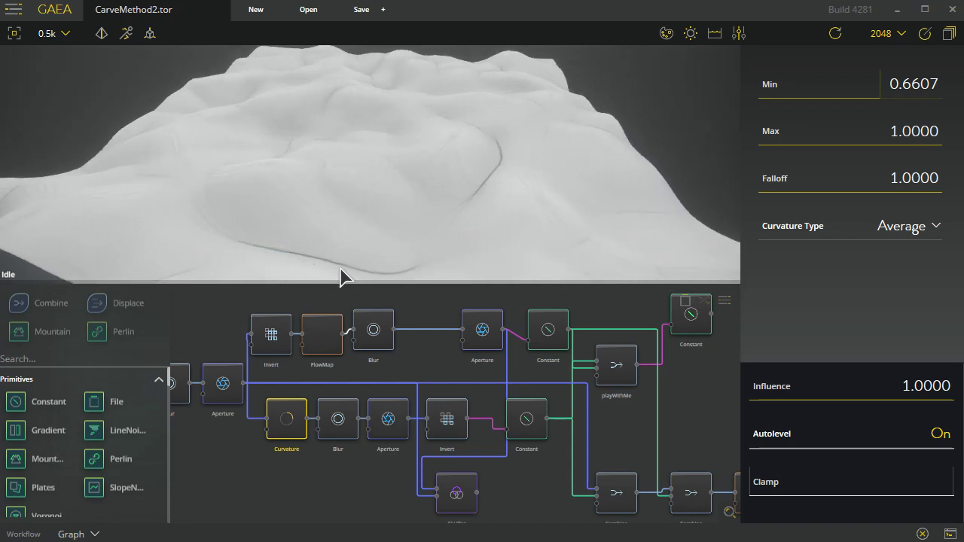
pyautogui.moveTo(400, 225); pyautogui.dragTo(375, 226)
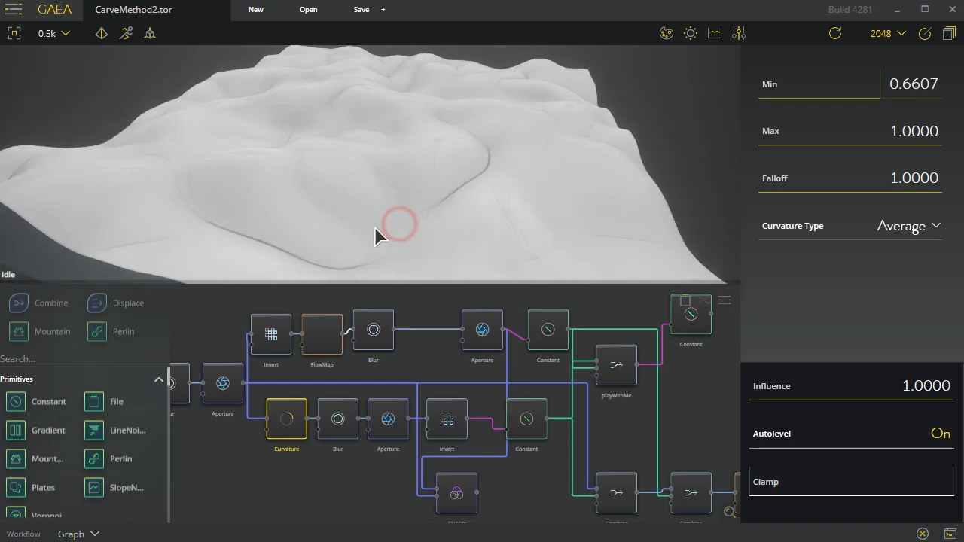
pyautogui.click(339, 426)
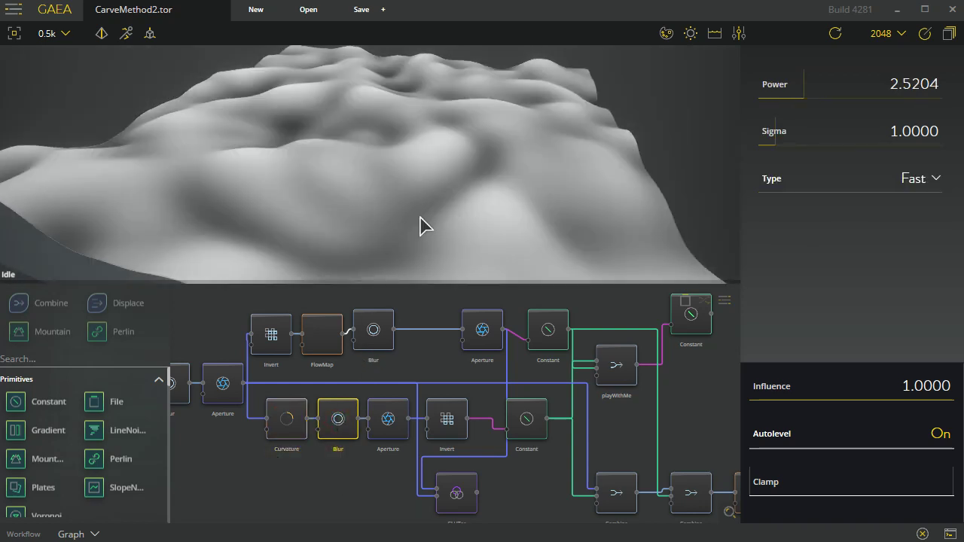
# Step: Inspect the lower Aperture's bubbly bumps from several angles, then preview the pitted lower Invert output
pyautogui.moveTo(475, 218)
pyautogui.mouseDown()
pyautogui.moveTo(442, 150)
pyautogui.moveTo(398, 157)
pyautogui.moveTo(400, 177)
pyautogui.mouseUp()
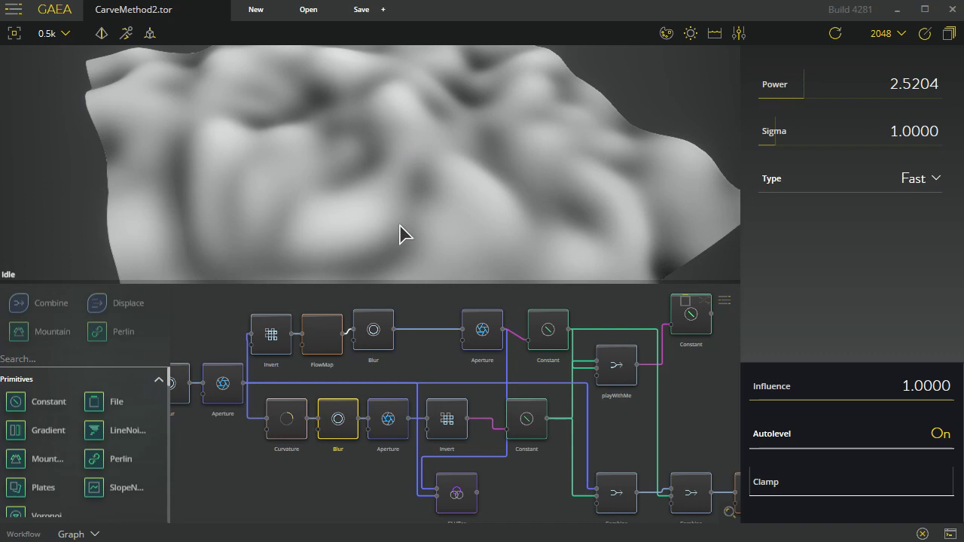
pyautogui.click(390, 424)
pyautogui.moveTo(230, 209); pyautogui.dragTo(475, 228)
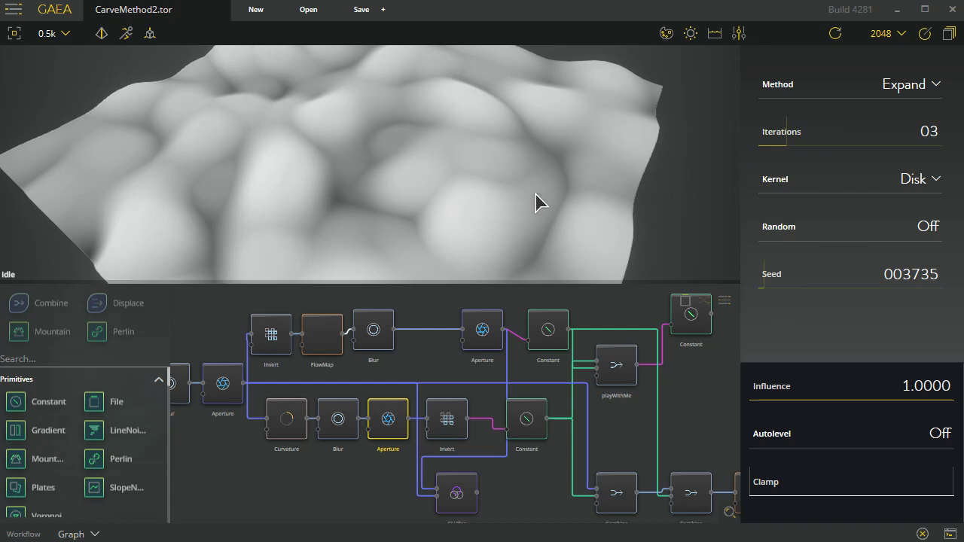
pyautogui.moveTo(539, 164); pyautogui.dragTo(365, 172)
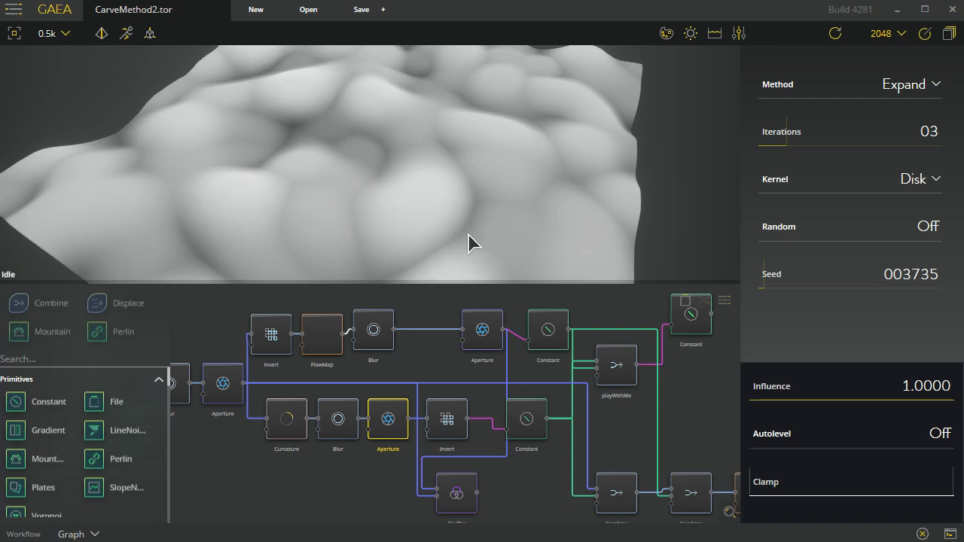
pyautogui.moveTo(348, 201); pyautogui.dragTo(383, 211)
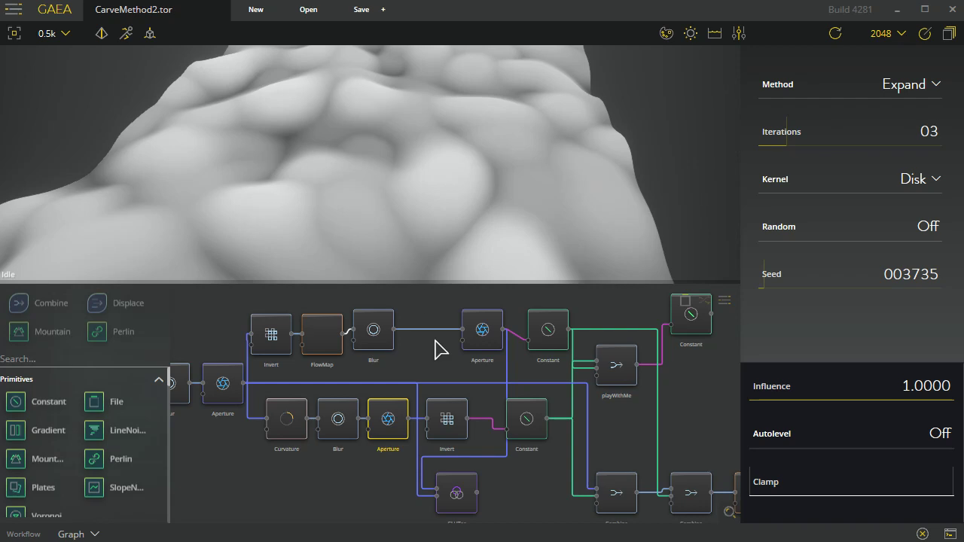
pyautogui.click(452, 420)
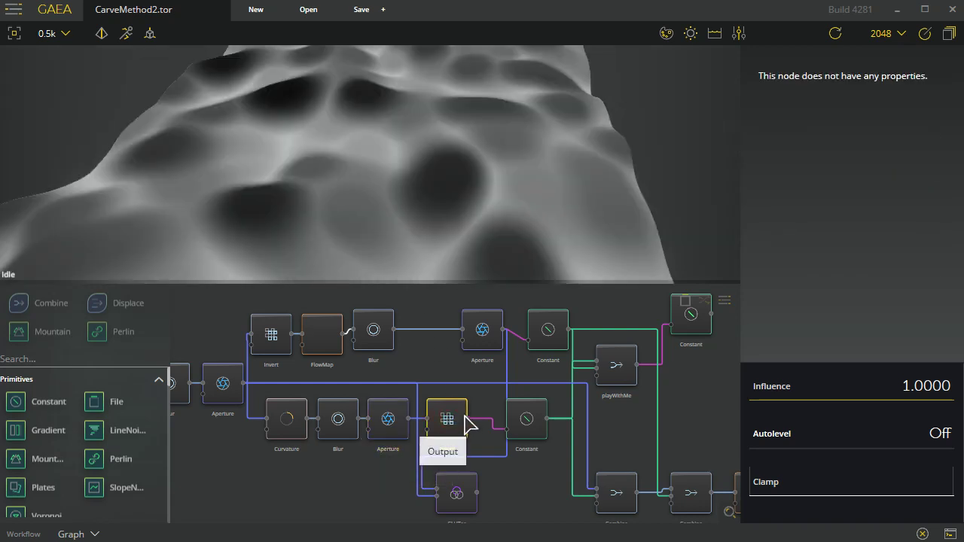
# Step: Compare the terrain previews of the lower Constant, playWithMe Combine and upper Constant nodes
pyautogui.moveTo(452, 208); pyautogui.dragTo(501, 200)
pyautogui.click(530, 431)
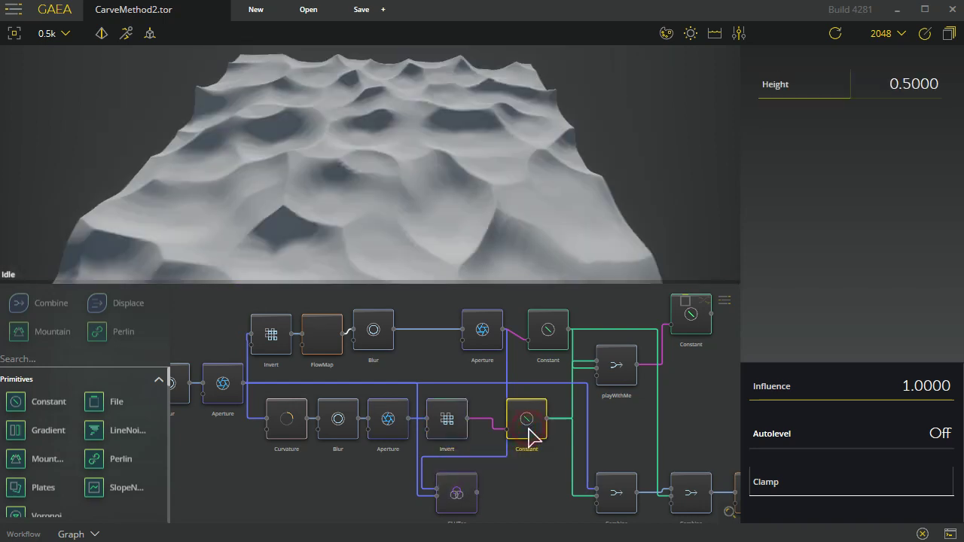
pyautogui.moveTo(458, 237); pyautogui.dragTo(354, 233)
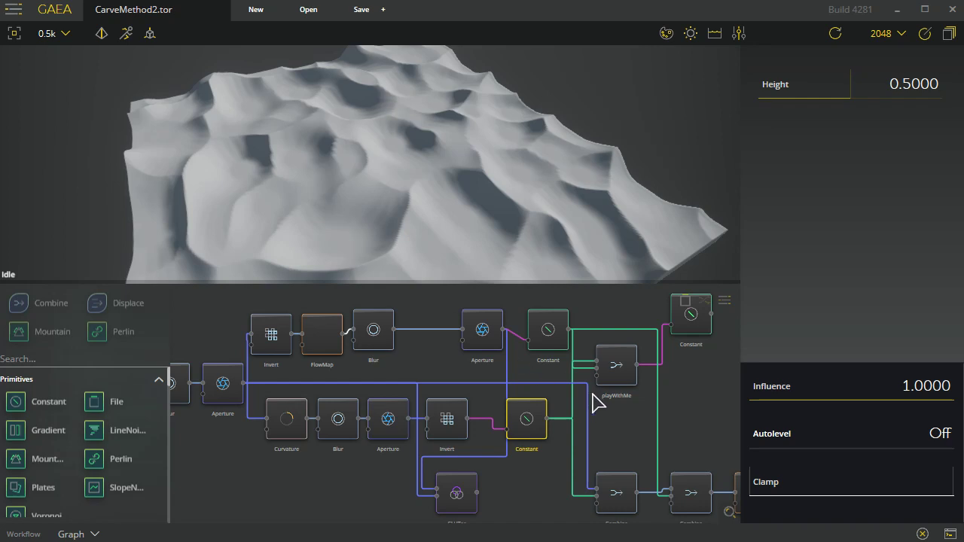
pyautogui.click(620, 378)
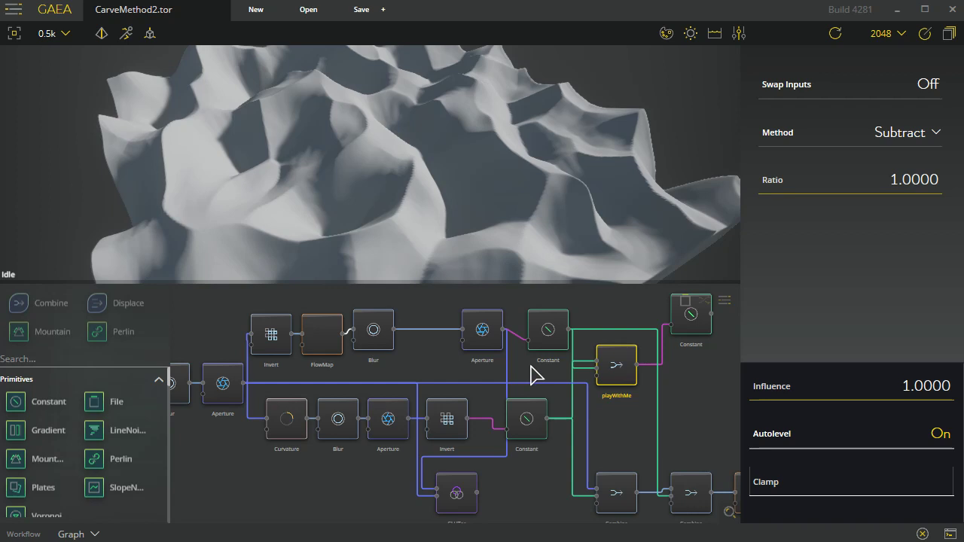
pyautogui.click(549, 335)
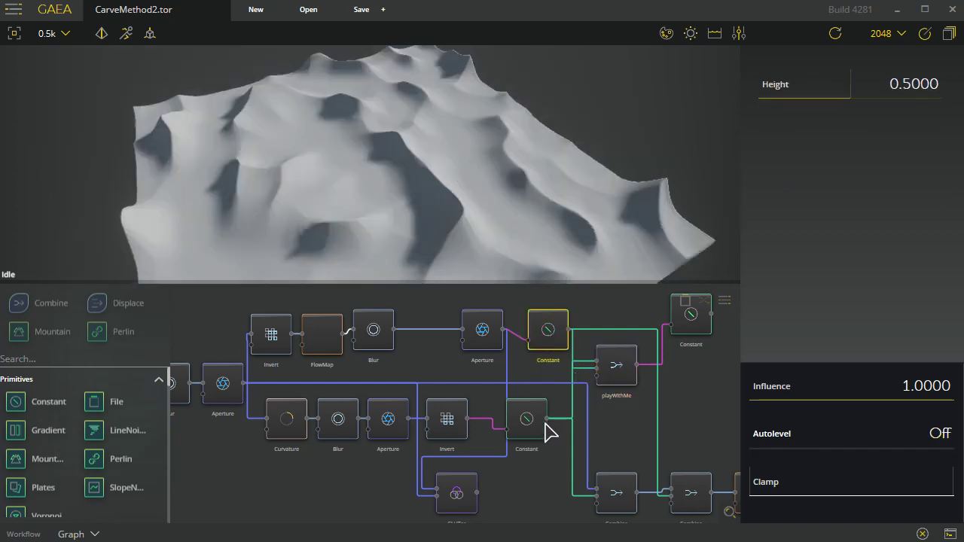
pyautogui.click(519, 431)
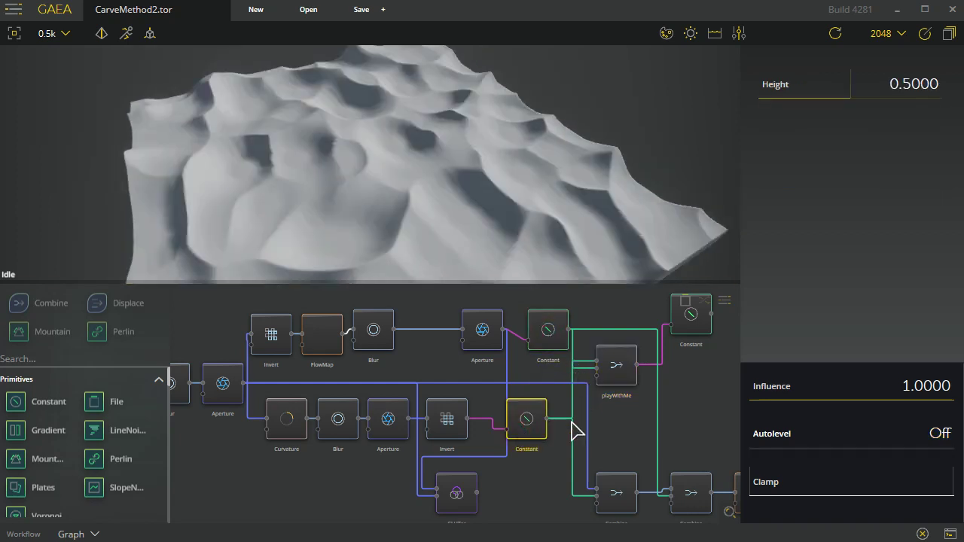
# Step: Leave the playWithMe Combine name unchanged and preview the top-right Constant node at Height 0.2929
pyautogui.doubleClick(621, 376)
pyautogui.click(698, 269)
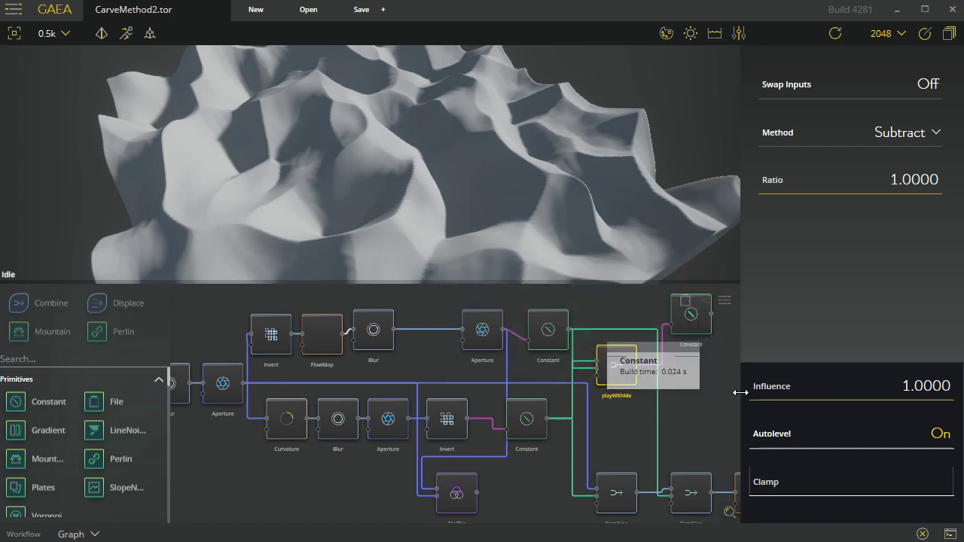
pyautogui.click(695, 322)
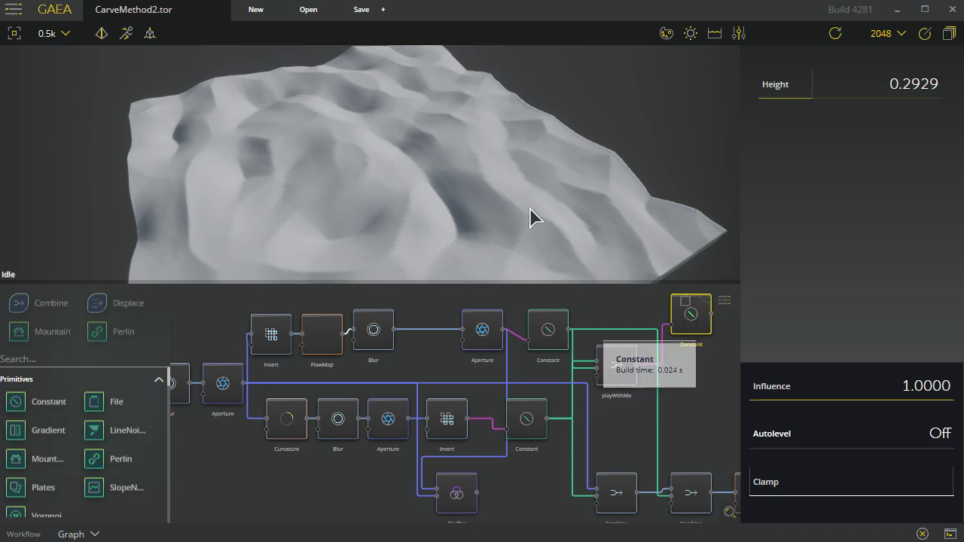
pyautogui.moveTo(406, 204); pyautogui.dragTo(249, 203)
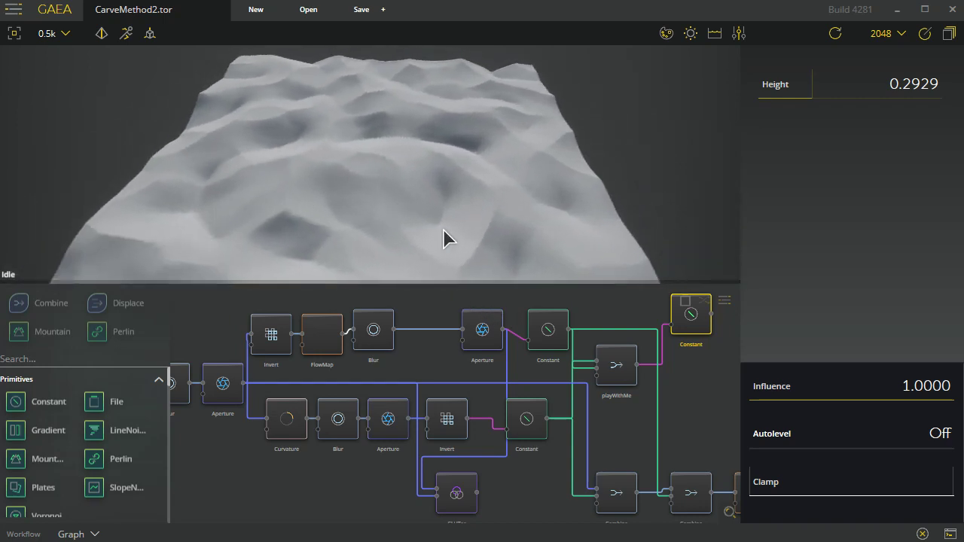
pyautogui.moveTo(477, 243)
pyautogui.mouseDown()
pyautogui.moveTo(338, 254)
pyautogui.moveTo(264, 282)
pyautogui.moveTo(256, 230)
pyautogui.moveTo(472, 290)
pyautogui.moveTo(406, 303)
pyautogui.moveTo(385, 284)
pyautogui.moveTo(429, 282)
pyautogui.moveTo(419, 314)
pyautogui.moveTo(399, 325)
pyautogui.moveTo(355, 264)
pyautogui.moveTo(249, 263)
pyautogui.moveTo(204, 299)
pyautogui.moveTo(246, 324)
pyautogui.moveTo(308, 304)
pyautogui.moveTo(405, 230)
pyautogui.moveTo(411, 243)
pyautogui.moveTo(374, 251)
pyautogui.moveTo(418, 252)
pyautogui.mouseUp()
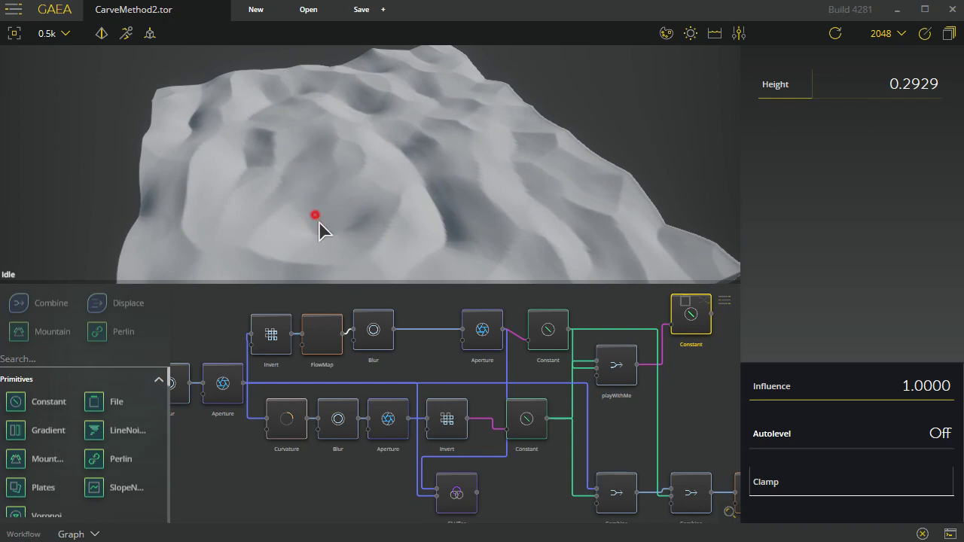
pyautogui.moveTo(318, 222); pyautogui.dragTo(326, 266)
pyautogui.moveTo(373, 226); pyautogui.dragTo(354, 212)
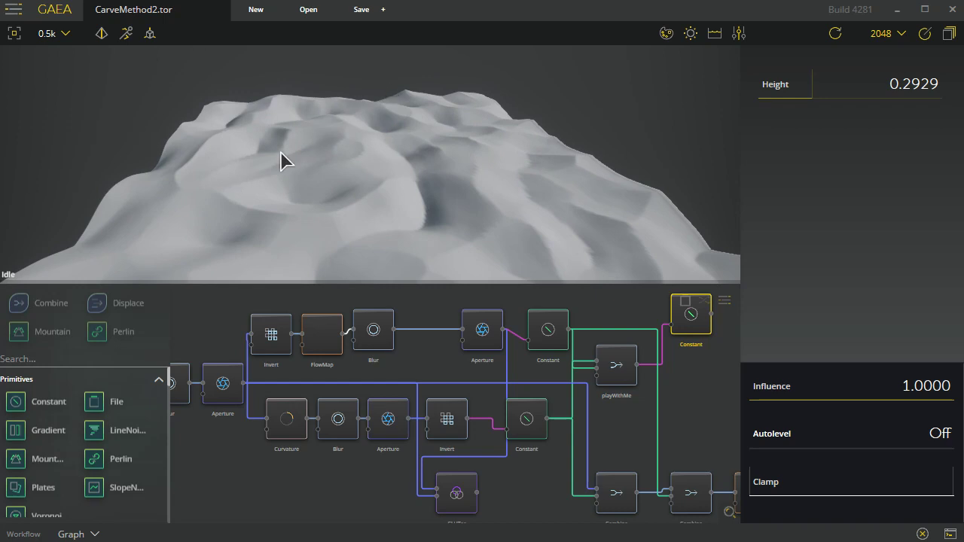
pyautogui.moveTo(400, 231); pyautogui.dragTo(371, 239)
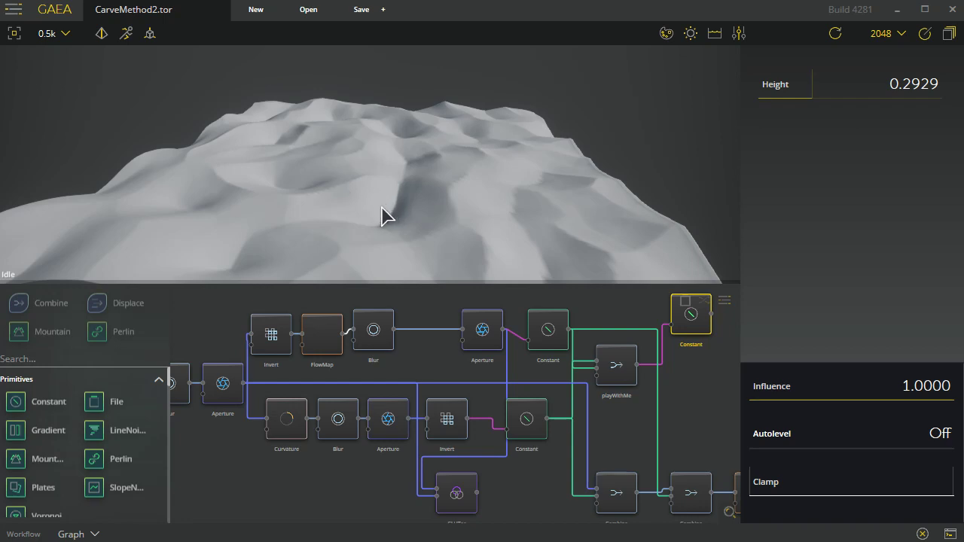
pyautogui.moveTo(350, 221); pyautogui.dragTo(381, 233)
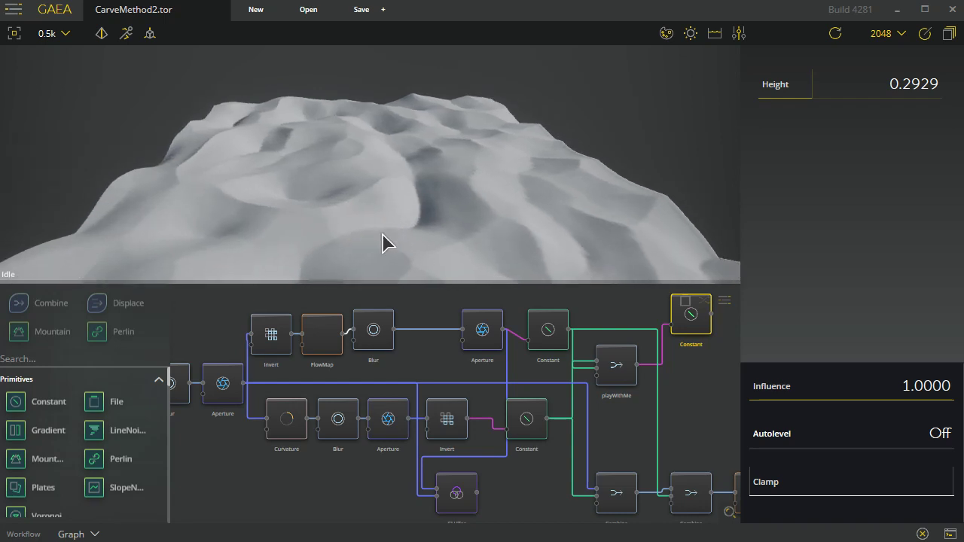
# Step: Inspect the left Aperture, Blur, and lower Aperture (Expand, 3 iterations, Disk) outputs, then deselect all nodes
pyautogui.click(226, 391)
pyautogui.moveTo(308, 265); pyautogui.dragTo(493, 169)
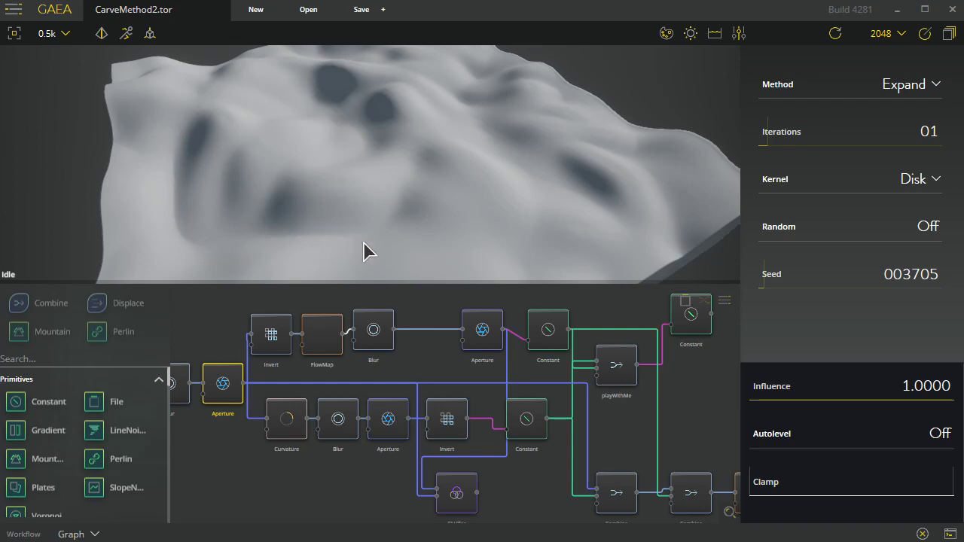
pyautogui.moveTo(272, 257)
pyautogui.mouseDown()
pyautogui.moveTo(311, 236)
pyautogui.moveTo(344, 241)
pyautogui.moveTo(298, 256)
pyautogui.moveTo(292, 248)
pyautogui.mouseUp()
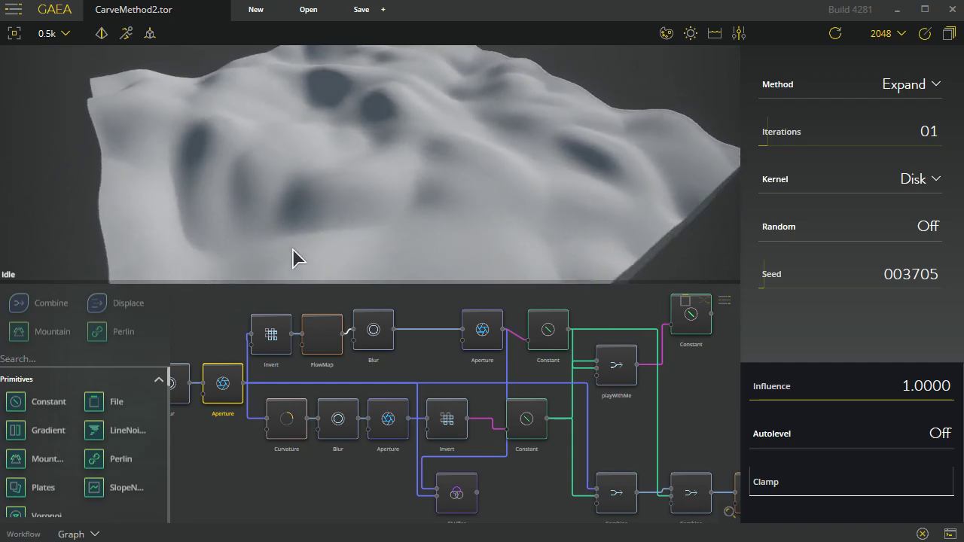
pyautogui.click(339, 421)
pyautogui.click(391, 424)
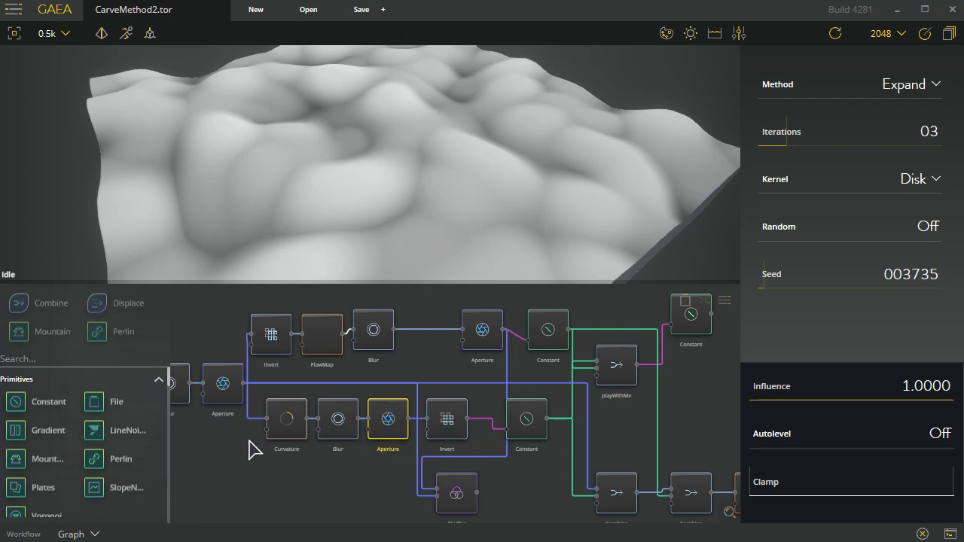
pyautogui.click(322, 498)
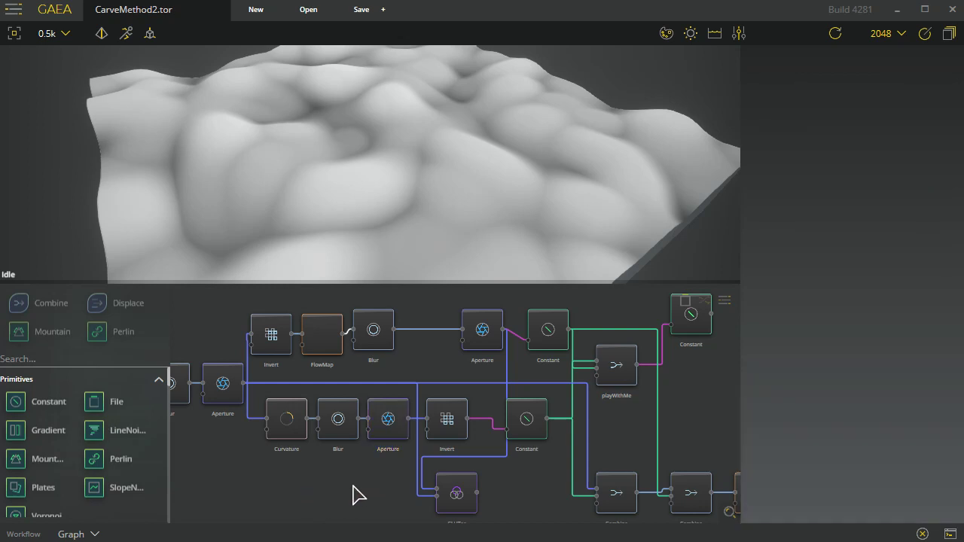
# Step: Add an Aperture node below the graph, feed it from the first Aperture, and set Method to Contract
pyautogui.rightClick(311, 486)
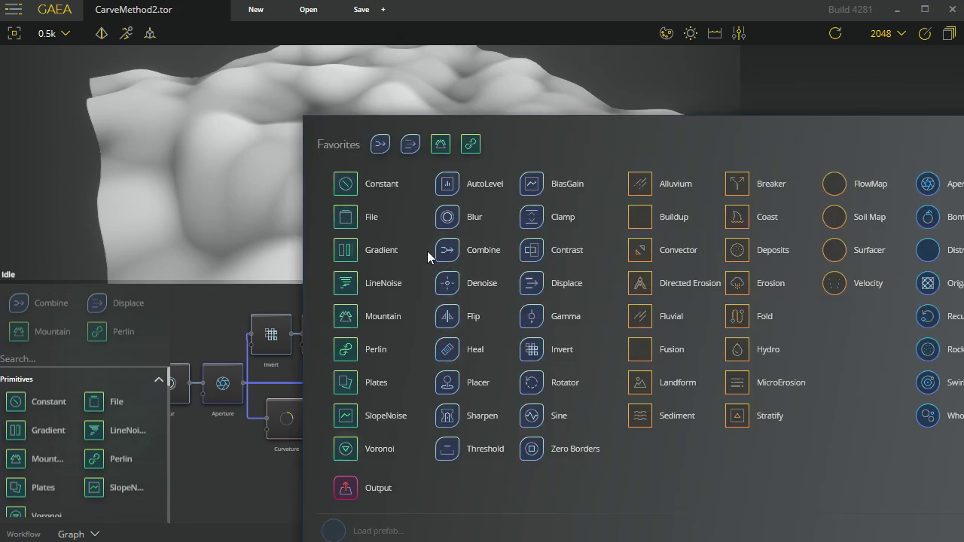
pyautogui.click(942, 189)
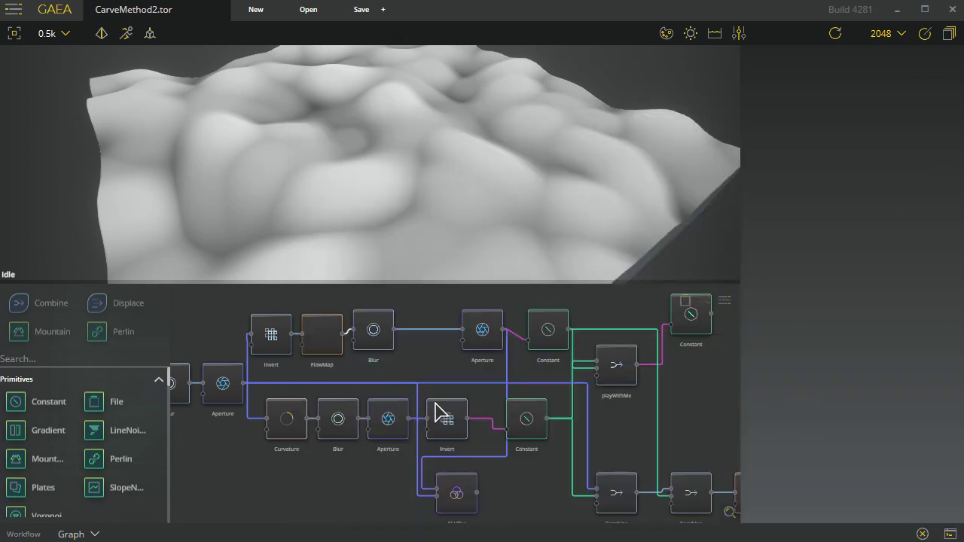
pyautogui.moveTo(327, 500); pyautogui.dragTo(345, 500)
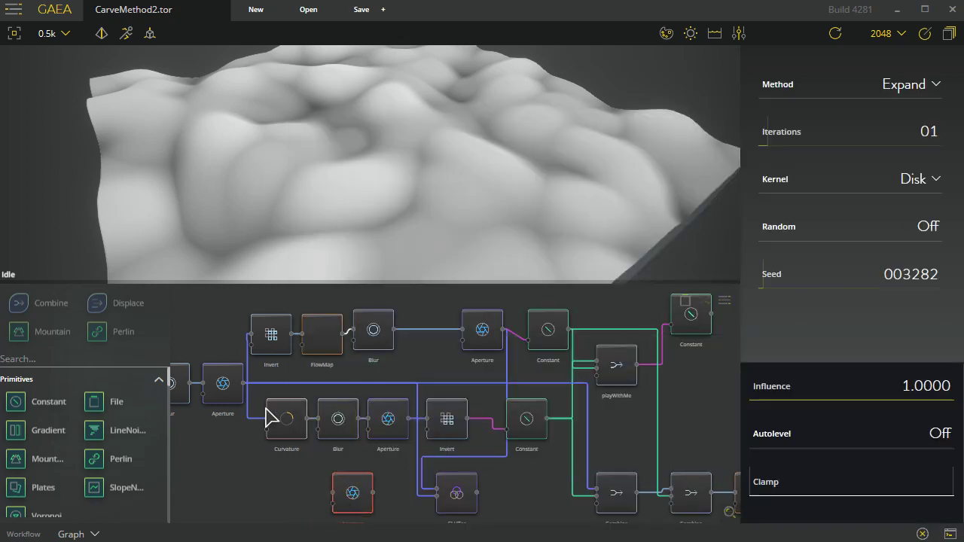
pyautogui.moveTo(243, 382); pyautogui.dragTo(351, 499)
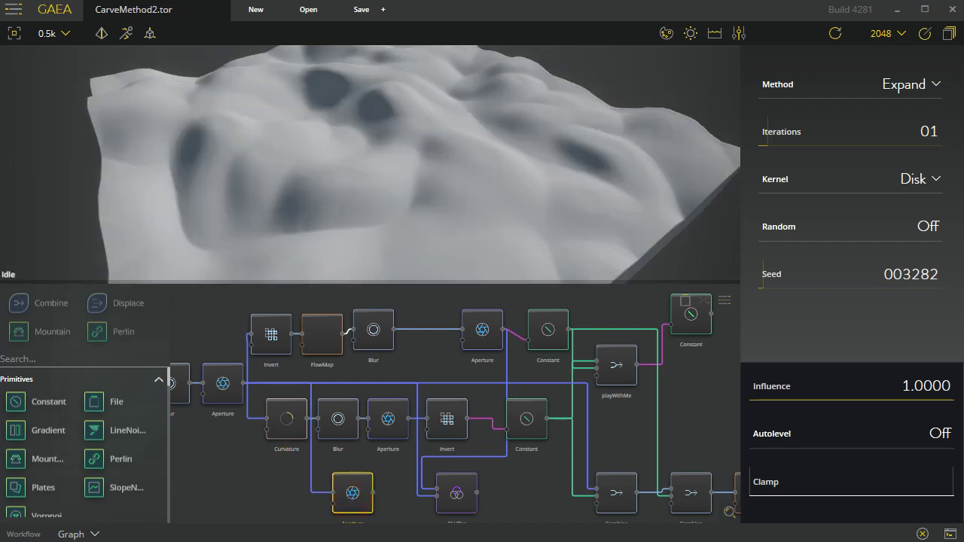
pyautogui.click(934, 84)
pyautogui.click(866, 142)
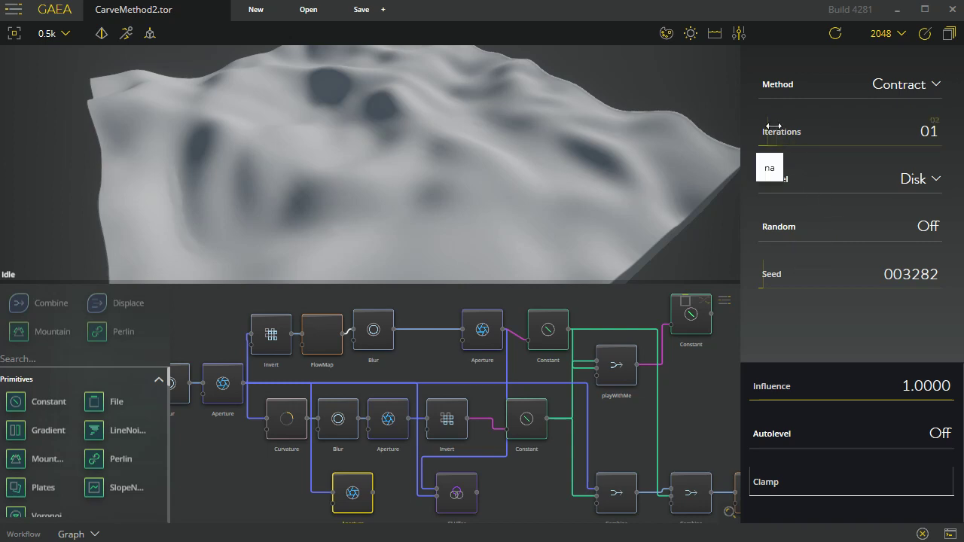
# Step: Set the Contract Aperture to 4 iterations and mask it with the curvature-branch Aperture
pyautogui.moveTo(775, 129); pyautogui.dragTo(797, 131)
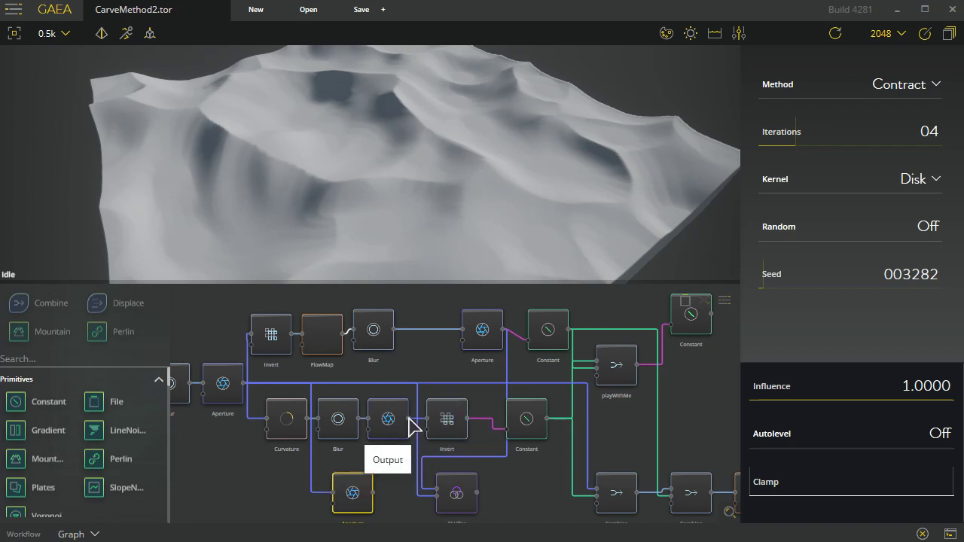
pyautogui.moveTo(408, 419); pyautogui.dragTo(333, 503)
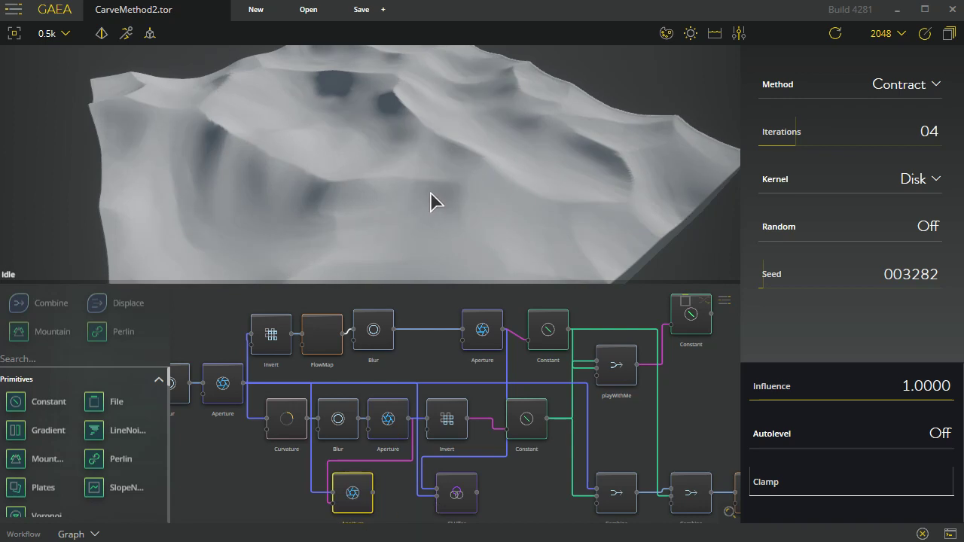
pyautogui.moveTo(359, 200); pyautogui.dragTo(238, 234)
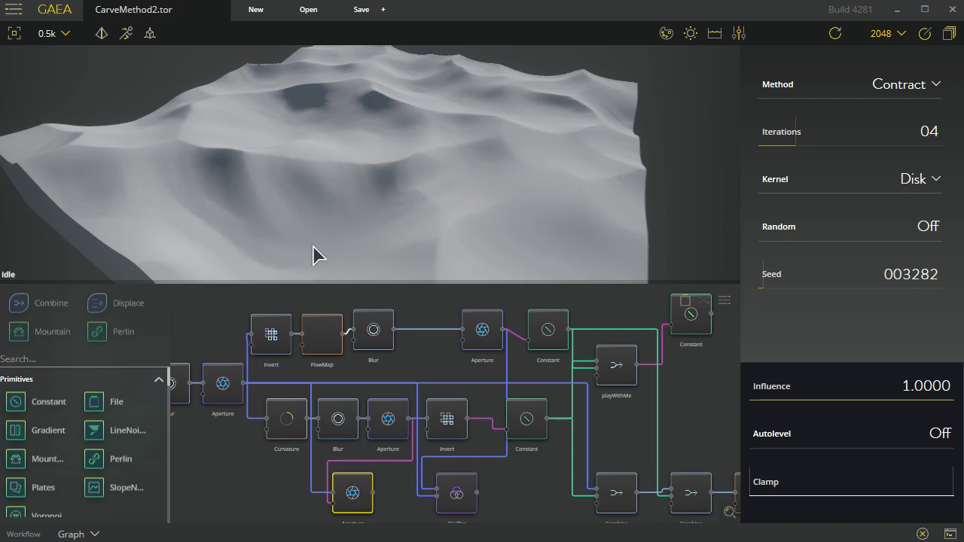
pyautogui.moveTo(447, 190); pyautogui.dragTo(411, 133)
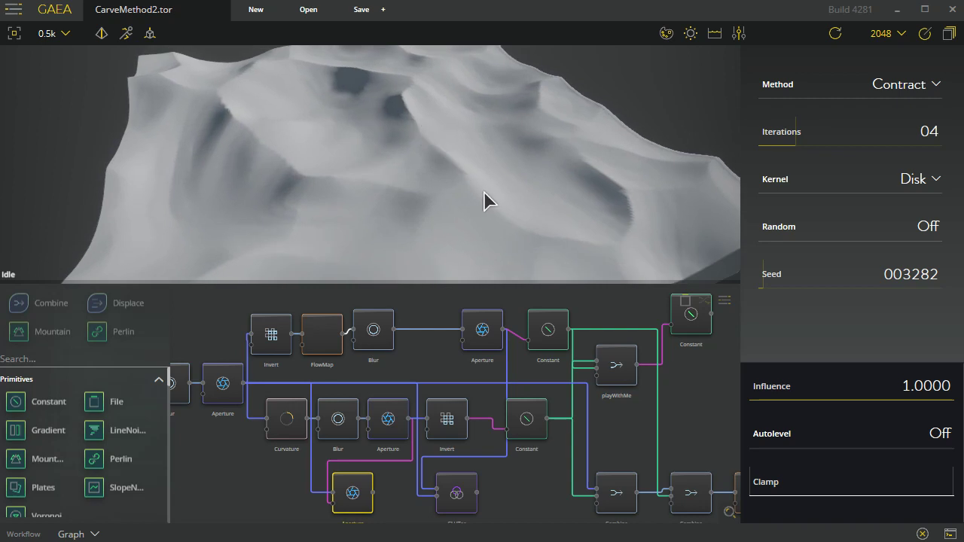
pyautogui.moveTo(341, 190); pyautogui.dragTo(235, 252)
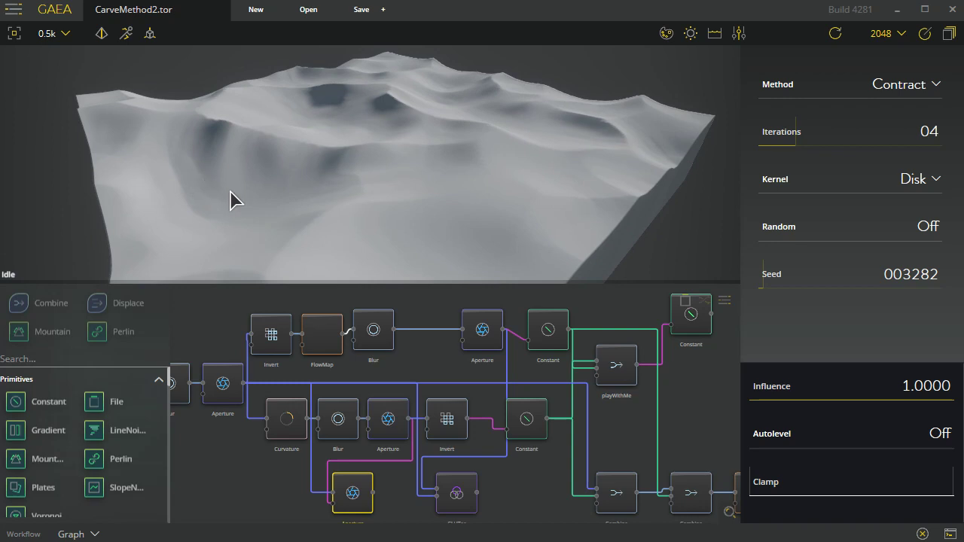
pyautogui.moveTo(214, 219); pyautogui.dragTo(292, 214)
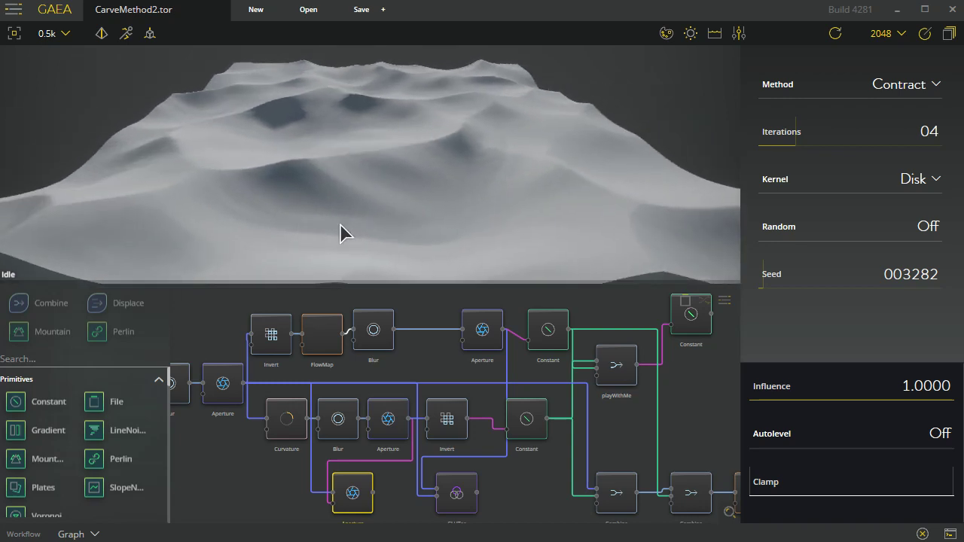
pyautogui.moveTo(346, 221)
pyautogui.mouseDown()
pyautogui.moveTo(367, 235)
pyautogui.moveTo(462, 211)
pyautogui.moveTo(477, 230)
pyautogui.moveTo(428, 231)
pyautogui.moveTo(384, 213)
pyautogui.moveTo(203, 206)
pyautogui.mouseUp()
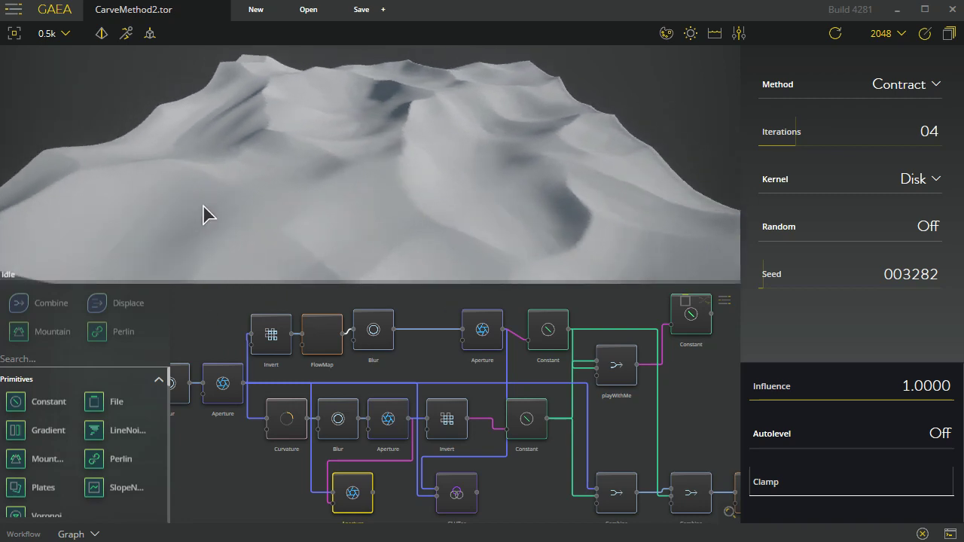
pyautogui.moveTo(375, 208)
pyautogui.mouseDown()
pyautogui.moveTo(282, 222)
pyautogui.moveTo(370, 239)
pyautogui.moveTo(469, 228)
pyautogui.moveTo(272, 208)
pyautogui.moveTo(319, 221)
pyautogui.moveTo(445, 199)
pyautogui.moveTo(505, 209)
pyautogui.moveTo(323, 217)
pyautogui.moveTo(448, 178)
pyautogui.moveTo(364, 202)
pyautogui.moveTo(251, 190)
pyautogui.moveTo(354, 237)
pyautogui.moveTo(221, 233)
pyautogui.moveTo(239, 228)
pyautogui.mouseUp()
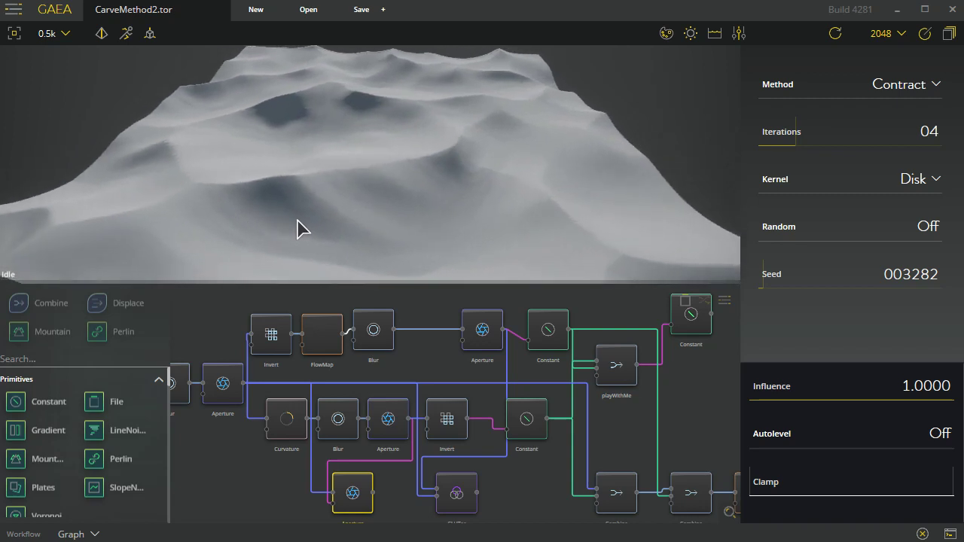
pyautogui.moveTo(362, 234)
pyautogui.mouseDown()
pyautogui.moveTo(311, 253)
pyautogui.moveTo(303, 269)
pyautogui.moveTo(363, 237)
pyautogui.mouseUp()
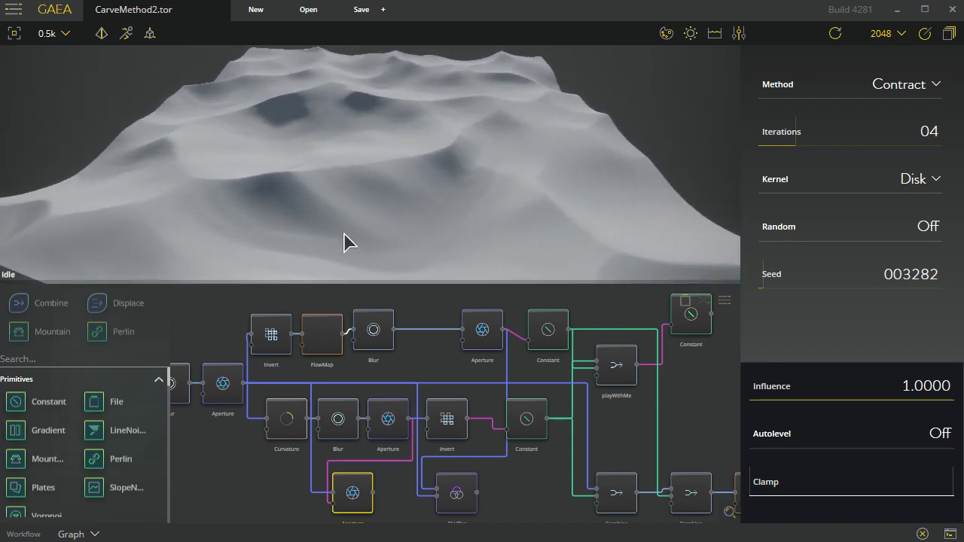
pyautogui.moveTo(363, 229); pyautogui.dragTo(474, 236)
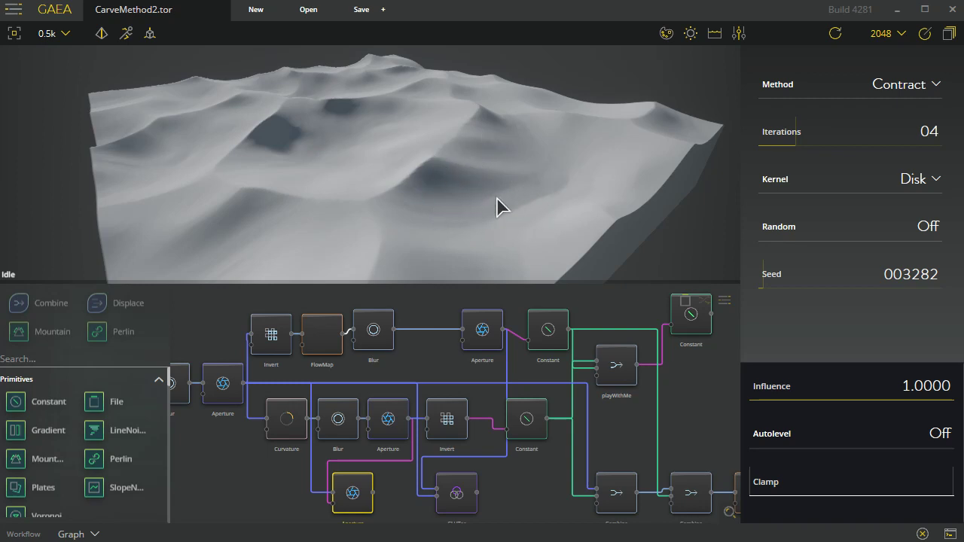
pyautogui.moveTo(577, 173); pyautogui.dragTo(534, 228)
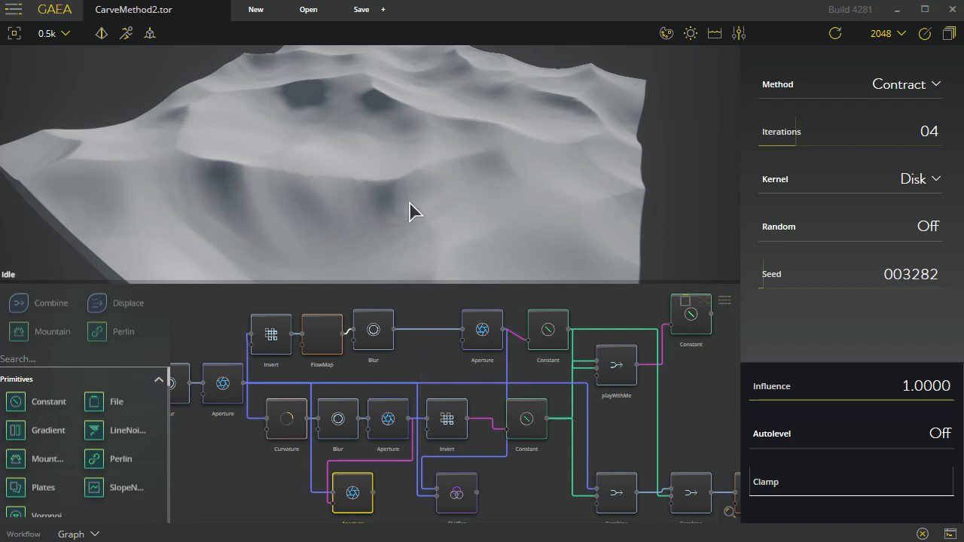
pyautogui.moveTo(262, 220); pyautogui.dragTo(393, 236)
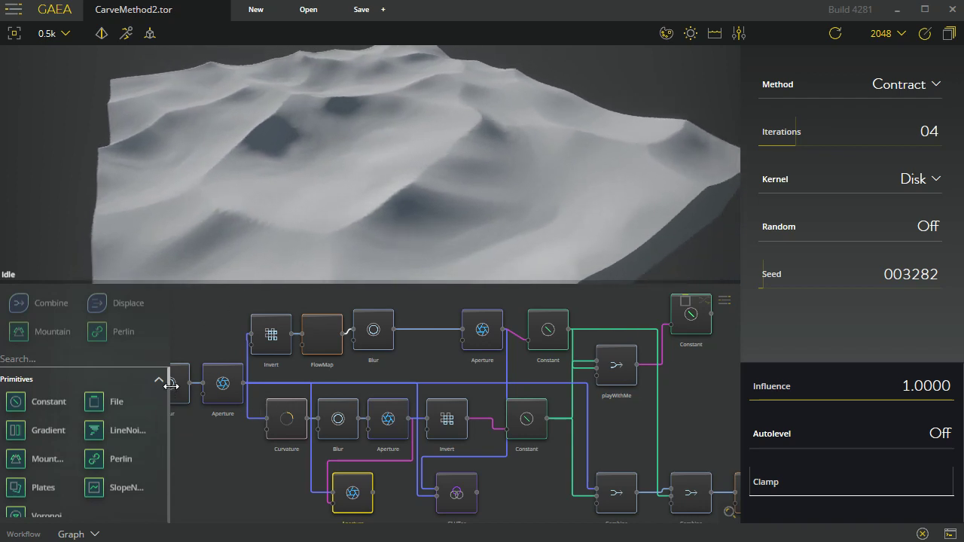
pyautogui.moveTo(167, 381)
pyautogui.mouseDown()
pyautogui.moveTo(167, 525)
pyautogui.moveTo(170, 467)
pyautogui.mouseUp()
pyautogui.moveTo(170, 467); pyautogui.dragTo(170, 475)
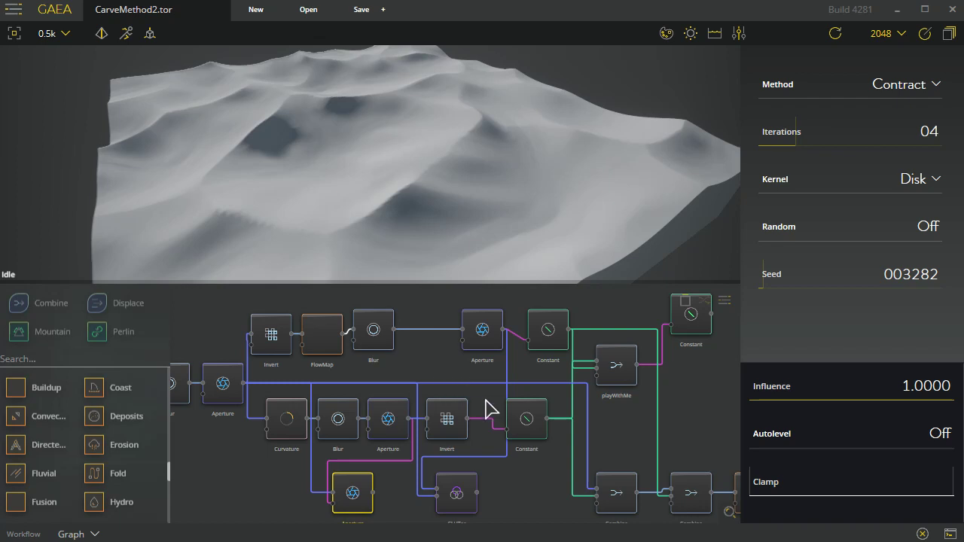
pyautogui.click(343, 503)
# Step: View the terrain up close through the CLUTer node's blue-green-red height gradient
pyautogui.click(469, 497)
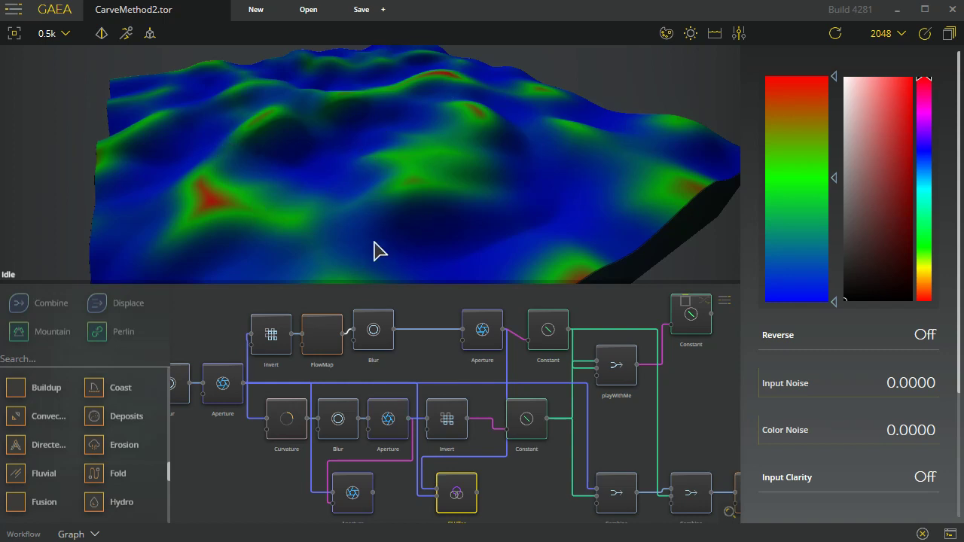
pyautogui.moveTo(368, 206); pyautogui.dragTo(512, 163)
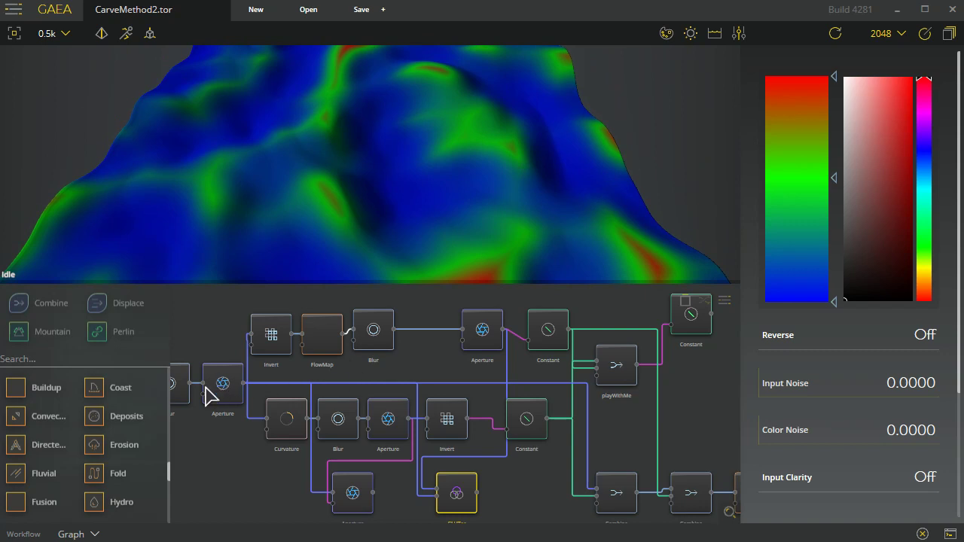